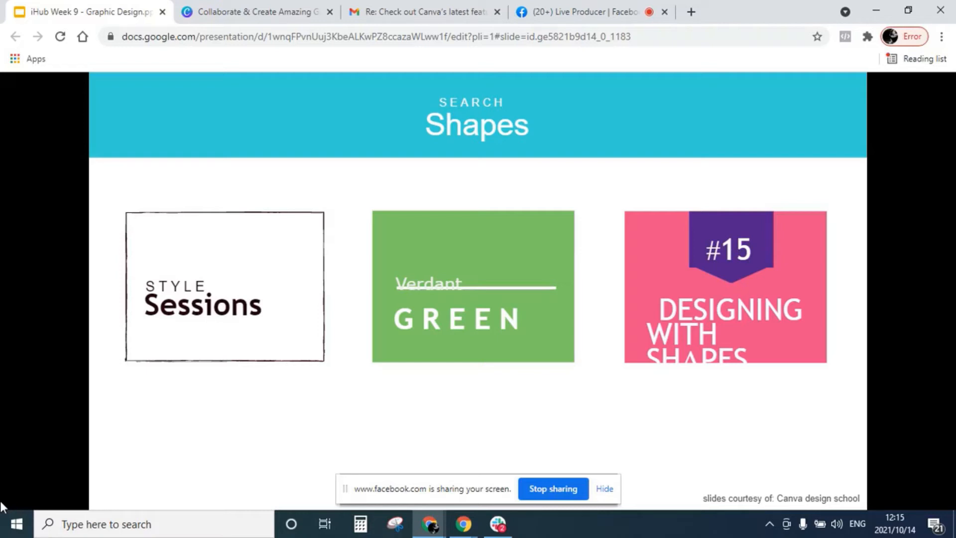
# Go through the presentation's slides on layouts, text, backgrounds, uploads, download options and page arrangement
pyautogui.press('Right')
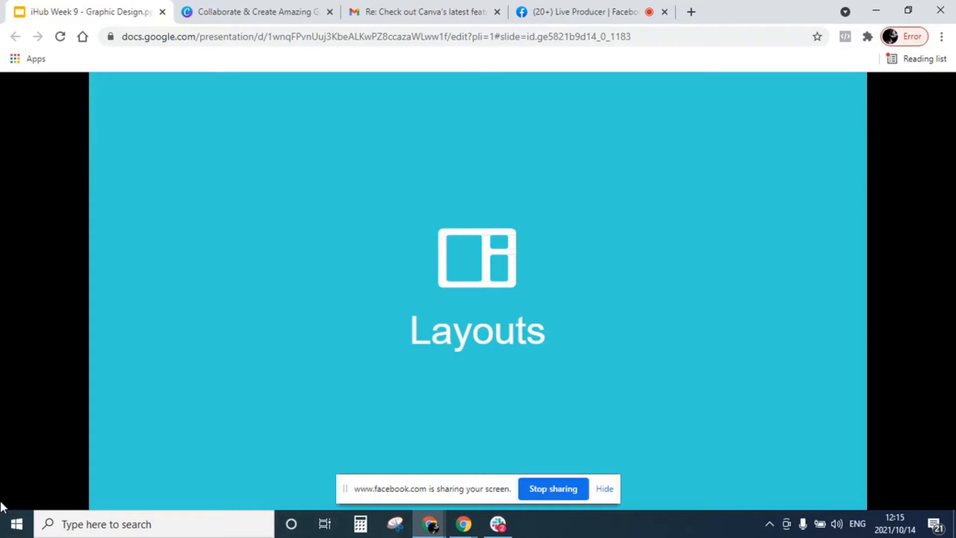
pyautogui.press('Right')
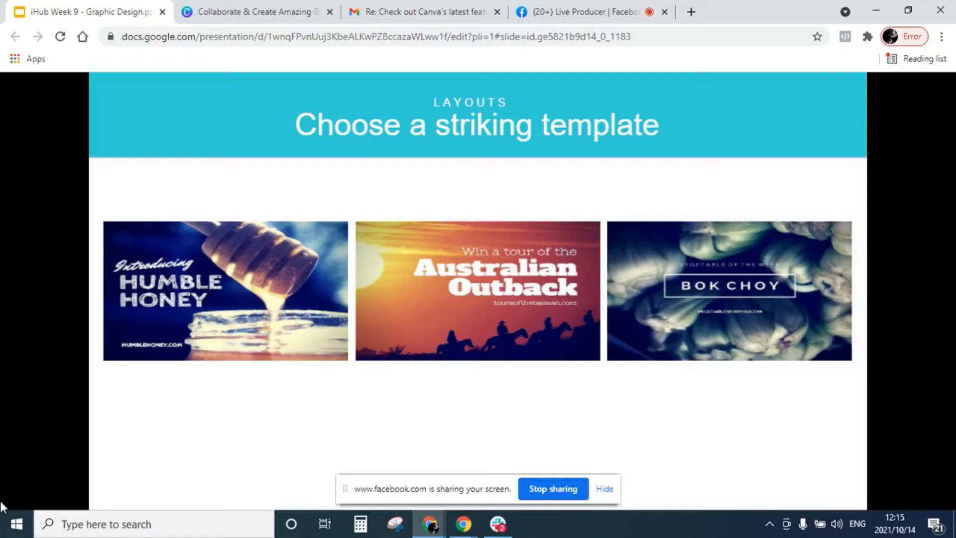
pyautogui.press('Right')
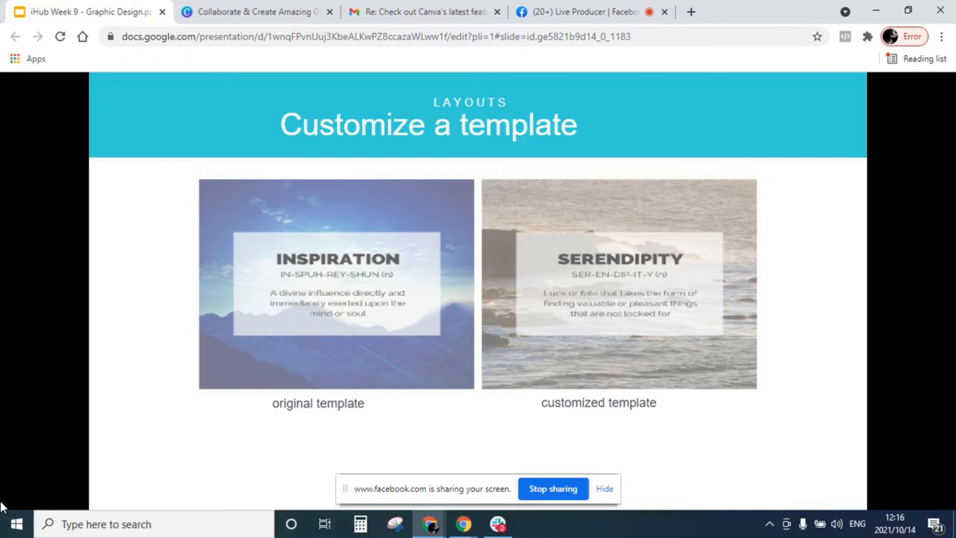
pyautogui.press('Right')
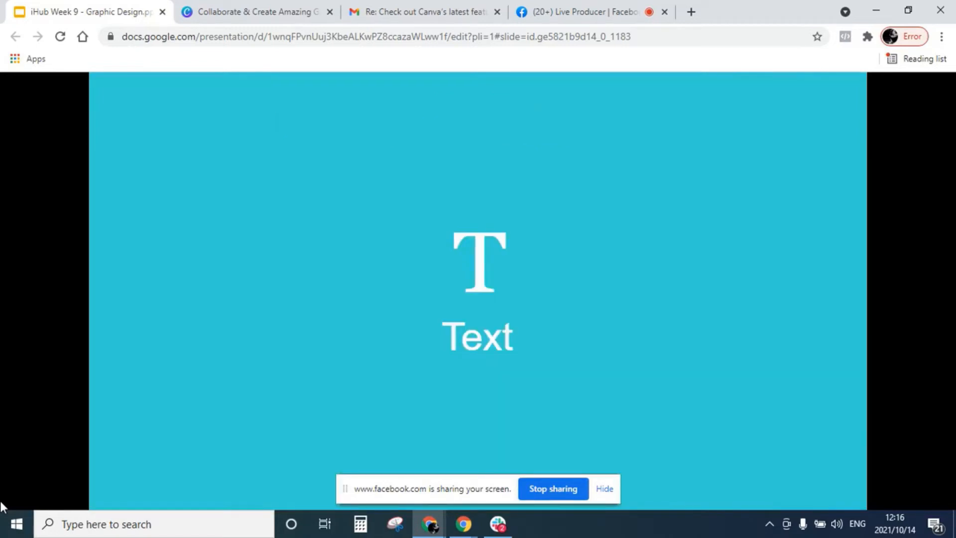
pyautogui.press('Right')
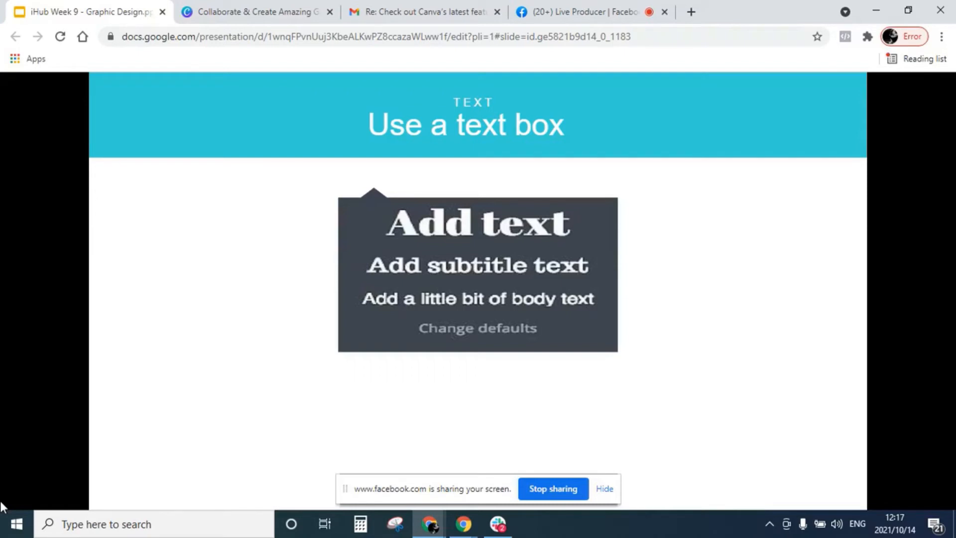
pyautogui.press('Right')
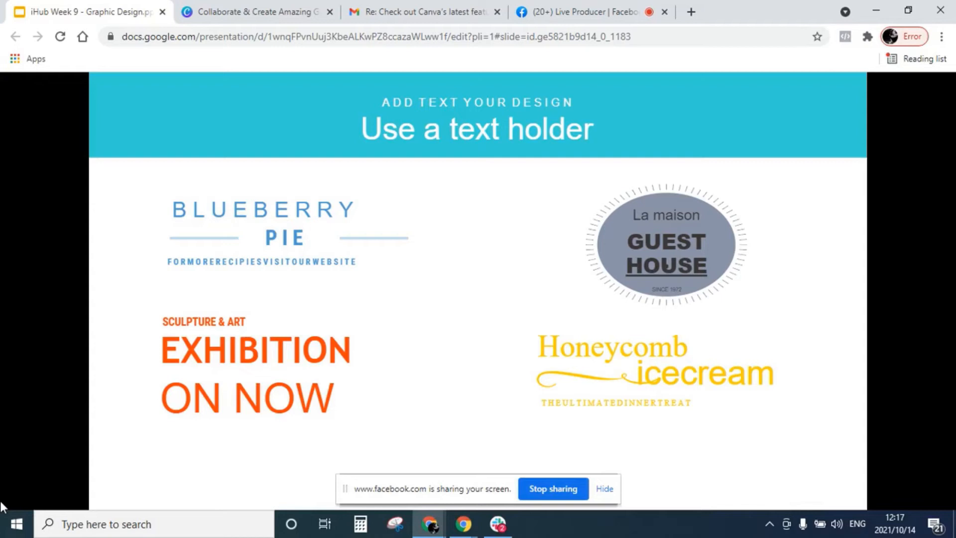
pyautogui.press('Right')
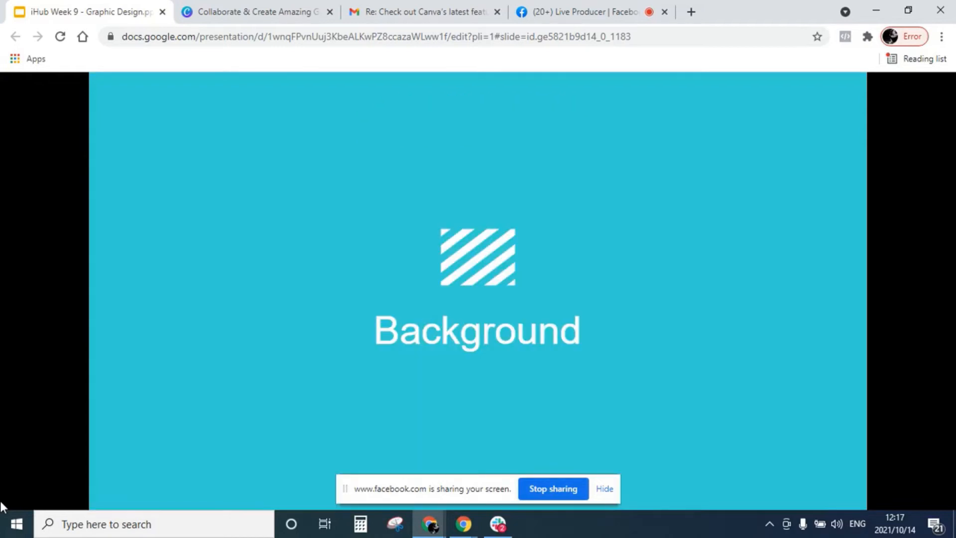
pyautogui.press('Right')
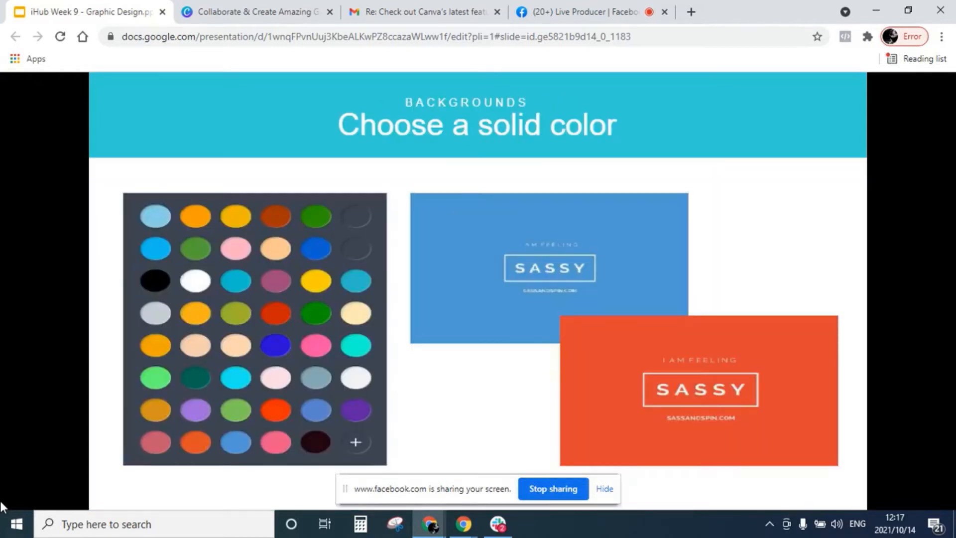
pyautogui.press('Left')
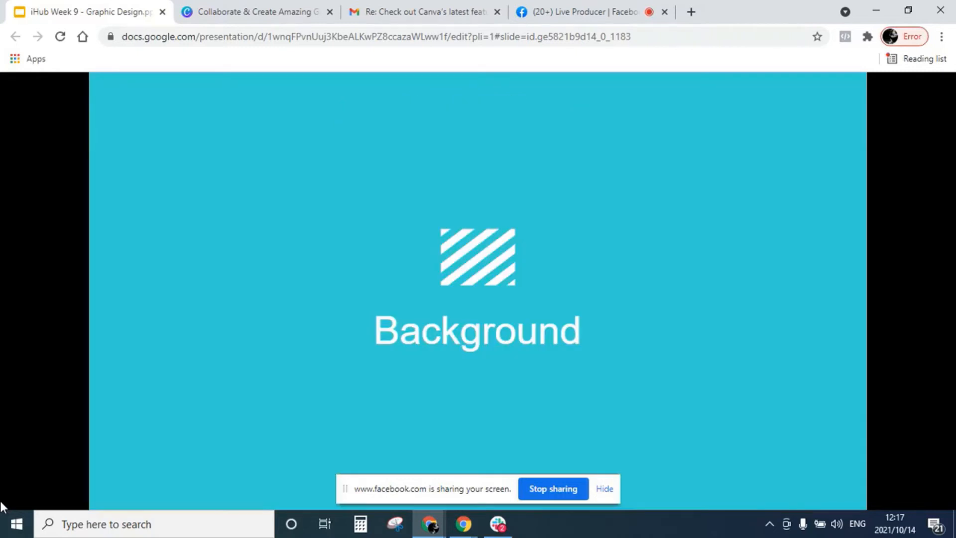
pyautogui.press('Right')
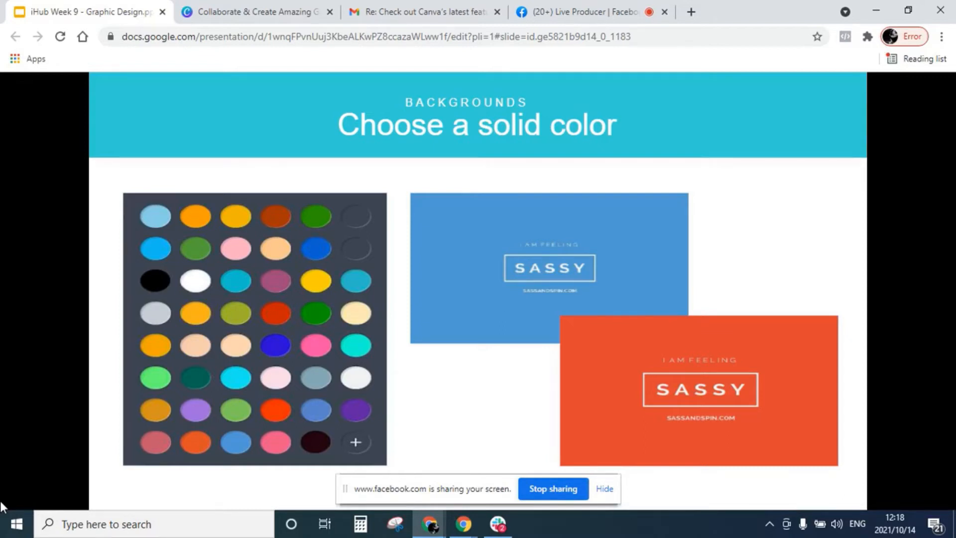
pyautogui.press('Right')
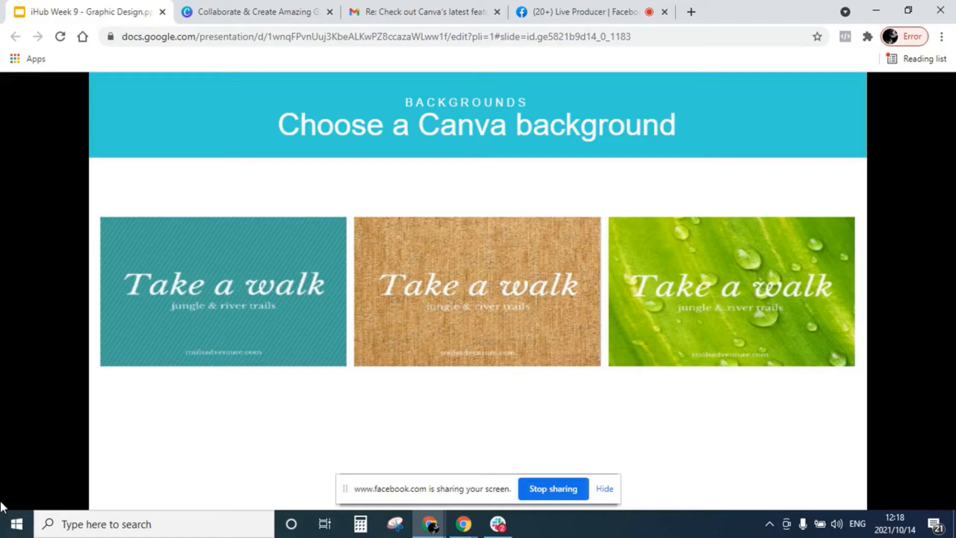
pyautogui.press('Right')
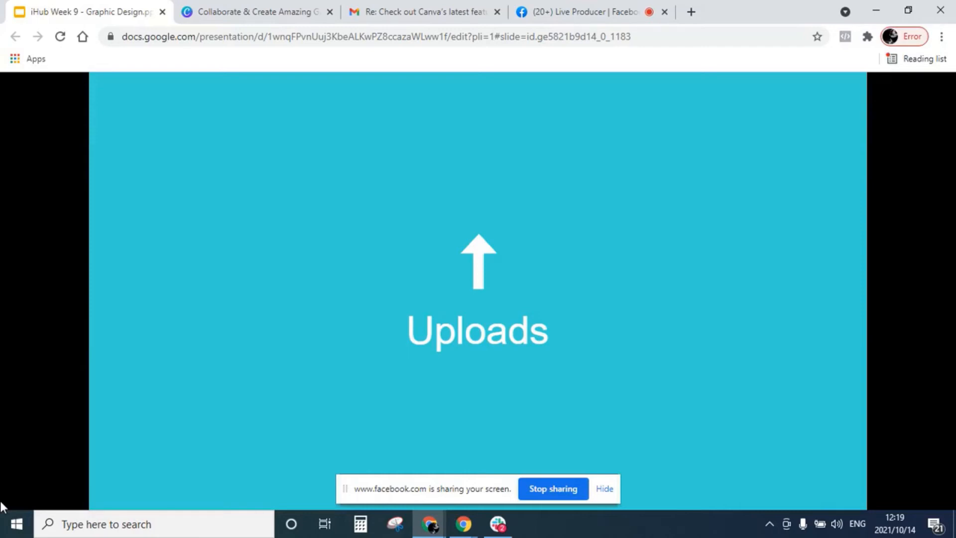
pyautogui.press('Right')
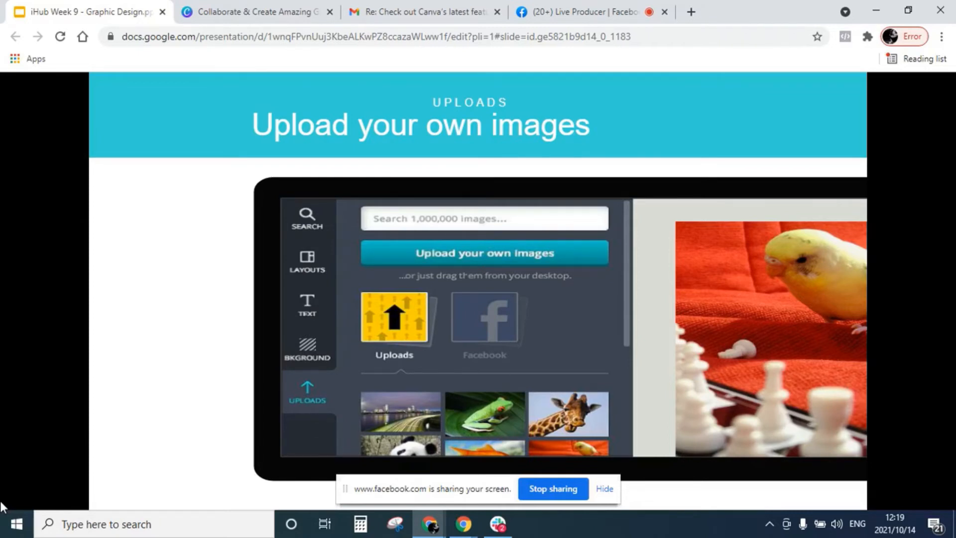
pyautogui.press('Right')
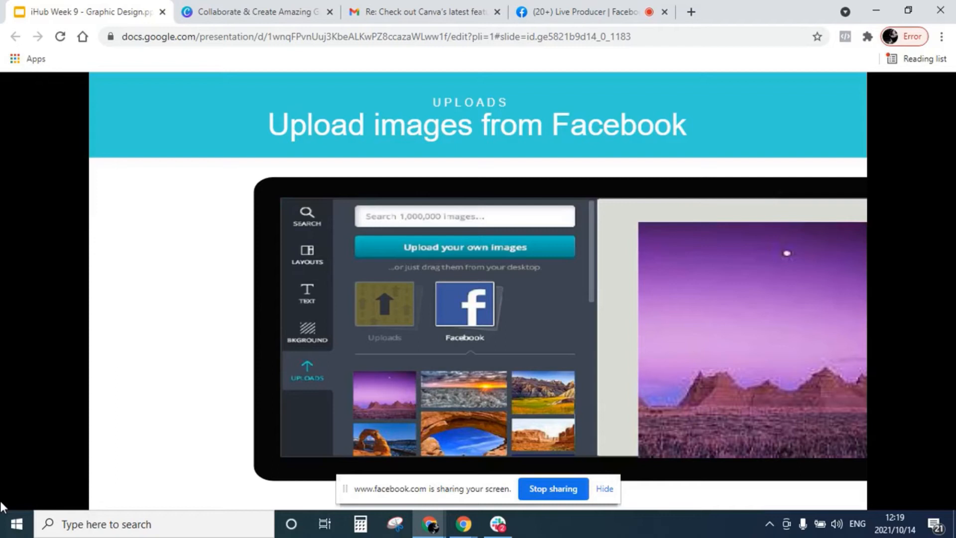
pyautogui.press('Right')
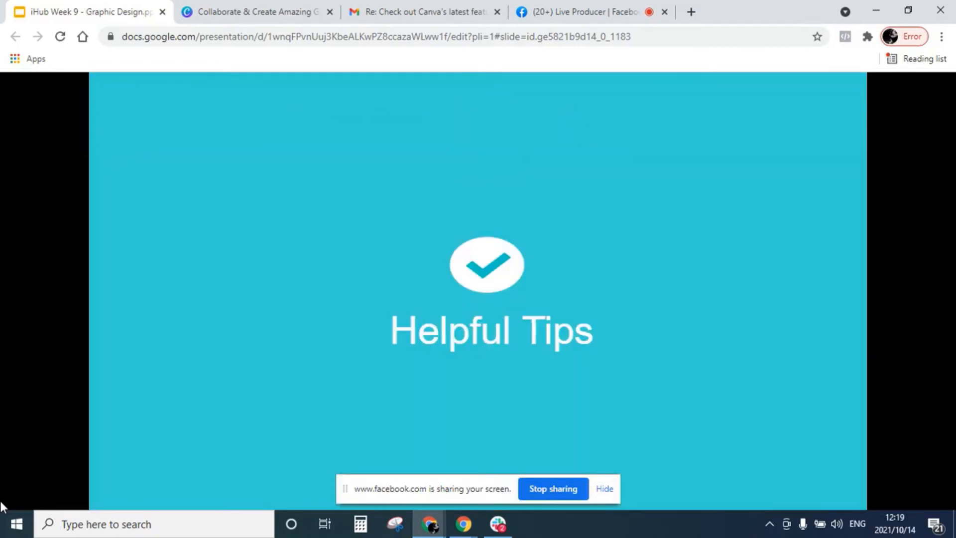
pyautogui.press('Right')
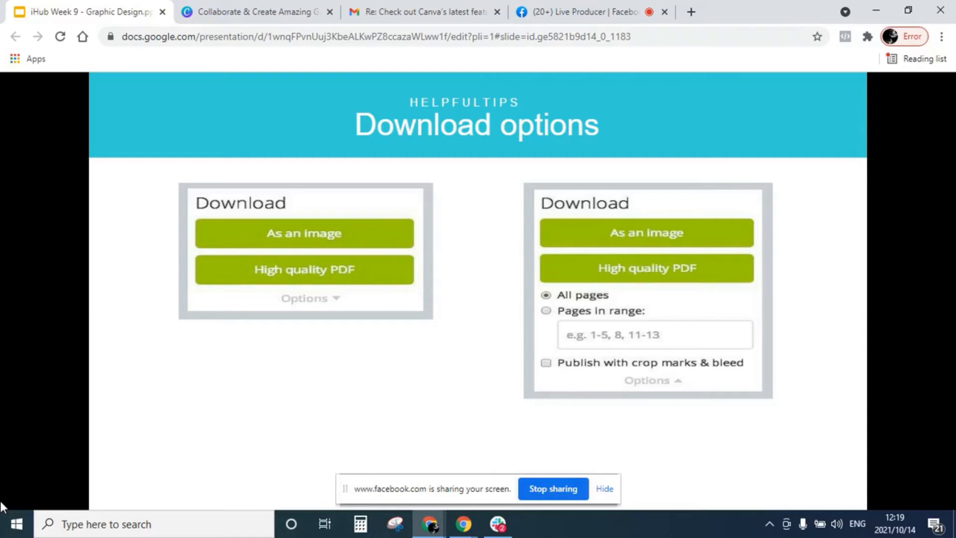
pyautogui.press('Right')
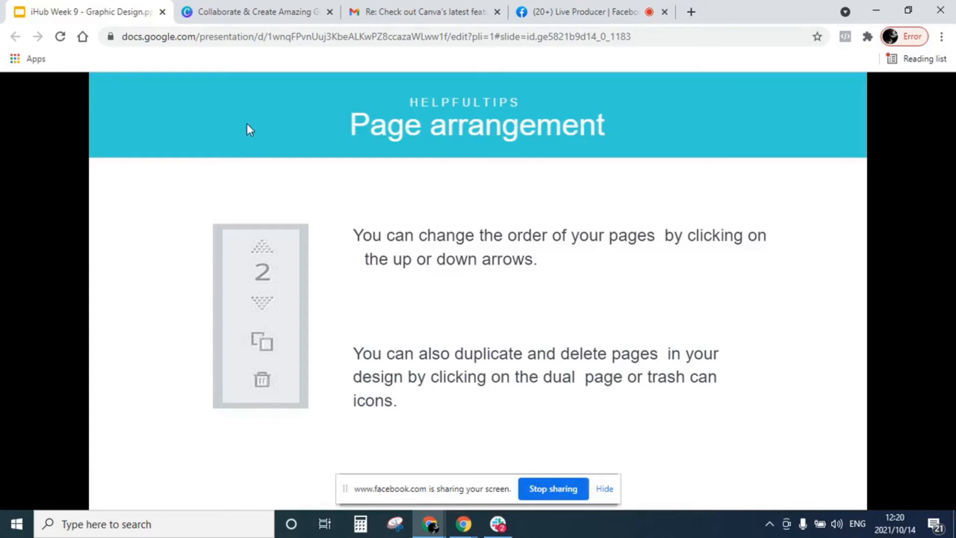
# Switch to Canva and log in with Google, using the third account offered
pyautogui.click(269, 14)
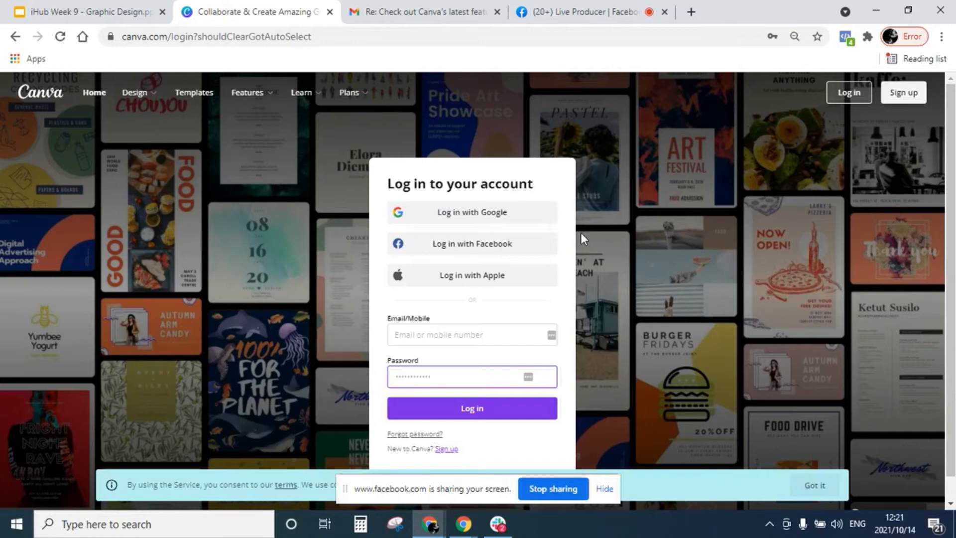
pyautogui.click(513, 219)
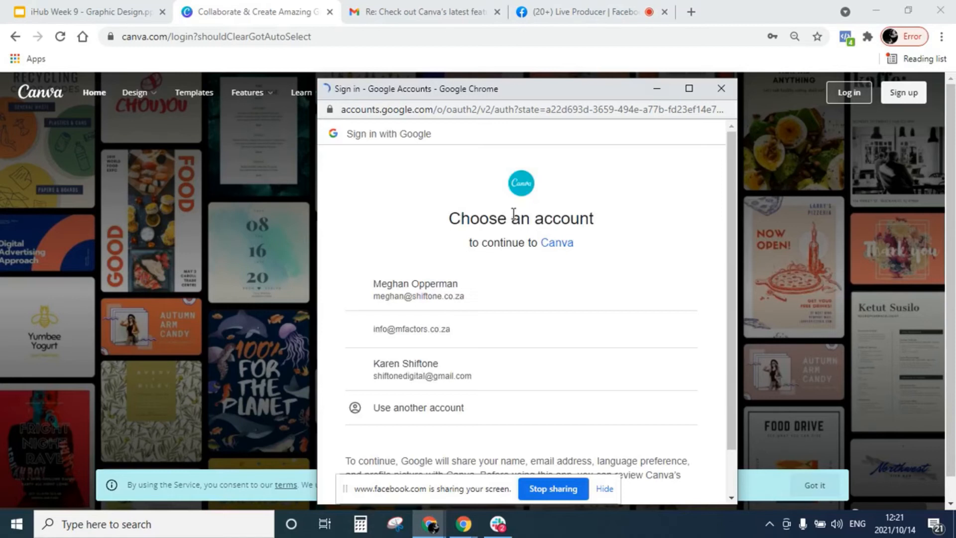
pyautogui.click(441, 359)
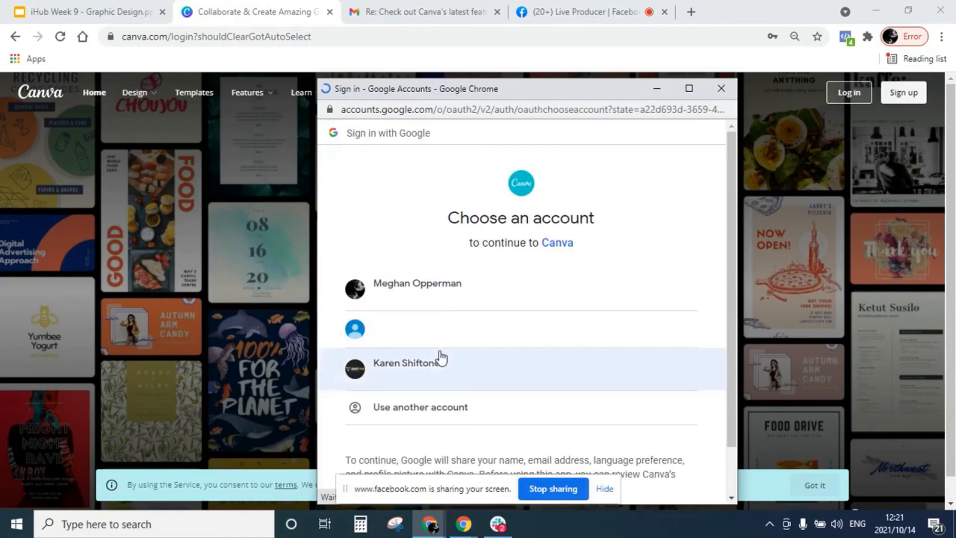
pyautogui.click(417, 377)
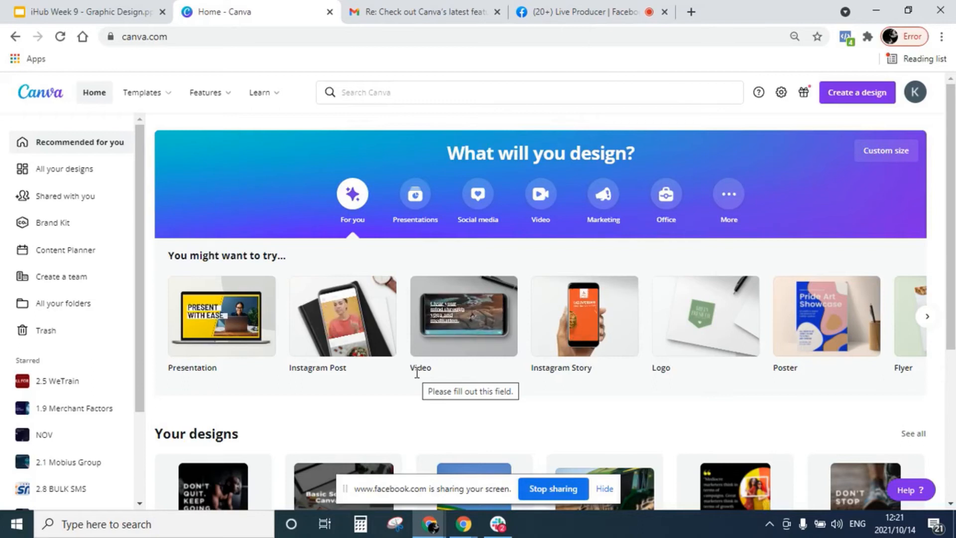
# Create a new blank Instagram Post design and name it "FitFab_18 Oct"
pyautogui.click(853, 96)
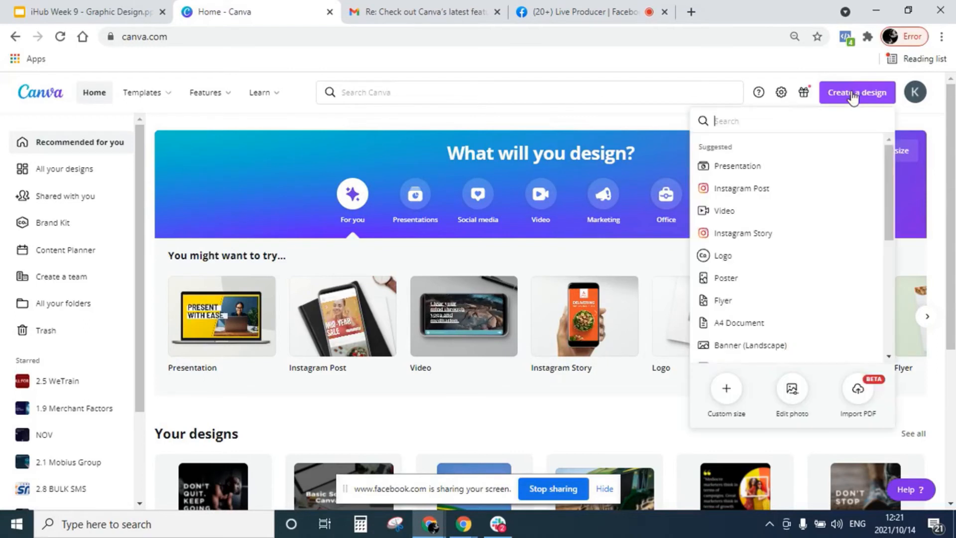
pyautogui.click(806, 198)
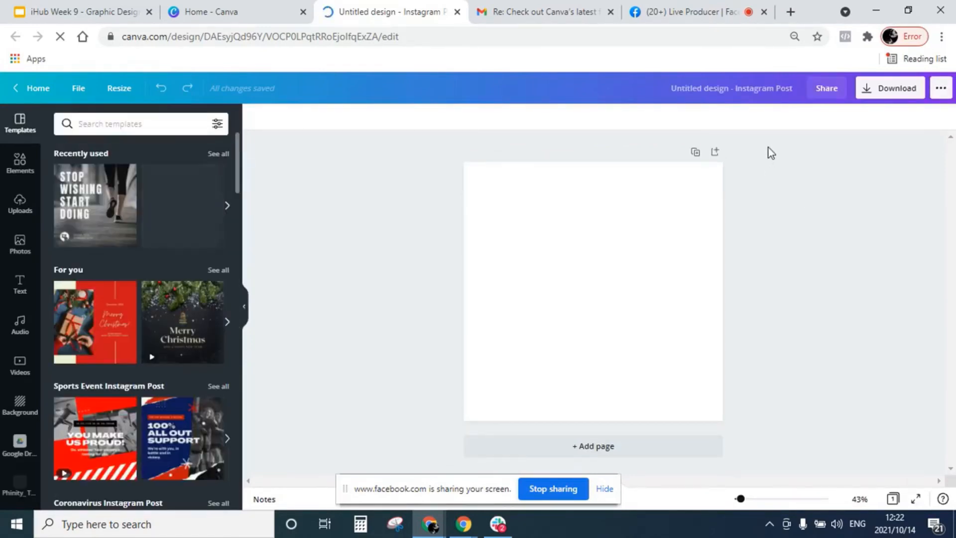
pyautogui.click(726, 92)
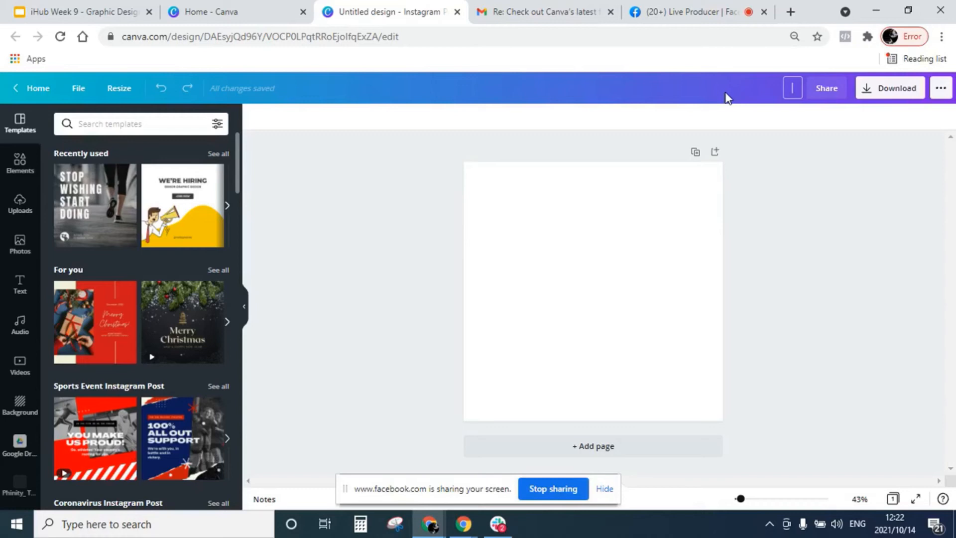
pyautogui.write('FitFab_18 Oct')
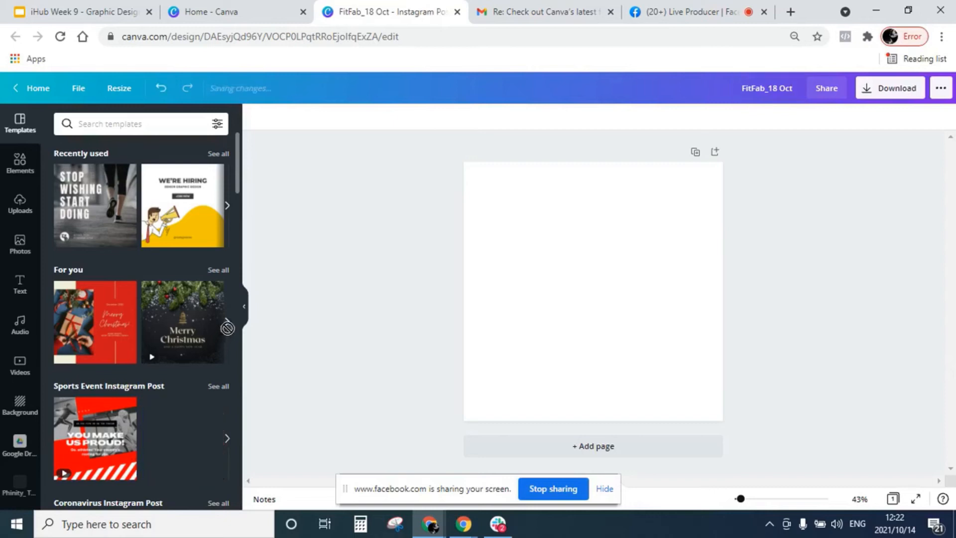
# Search the templates for "fitness" and apply the "Stop wishing start doing" template to the blank page
pyautogui.click(219, 271)
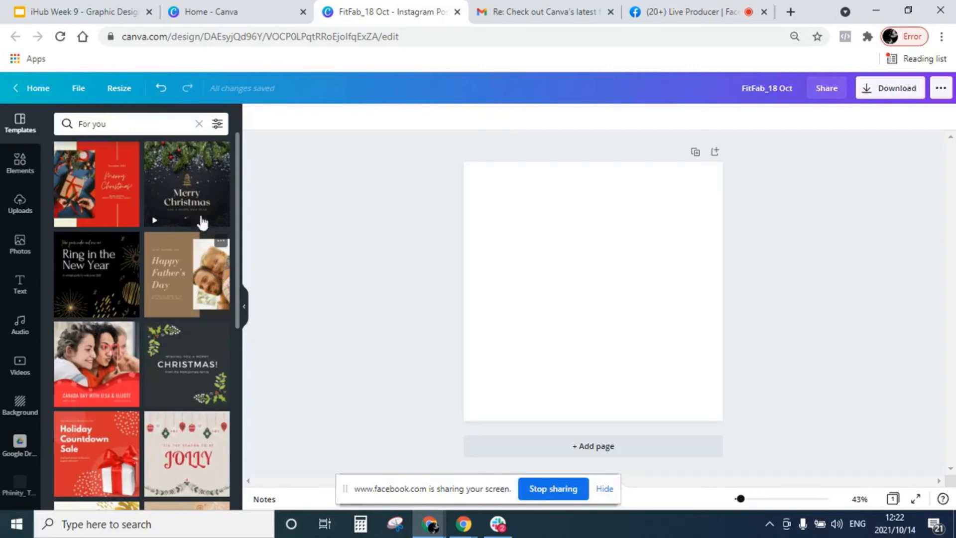
pyautogui.click(199, 124)
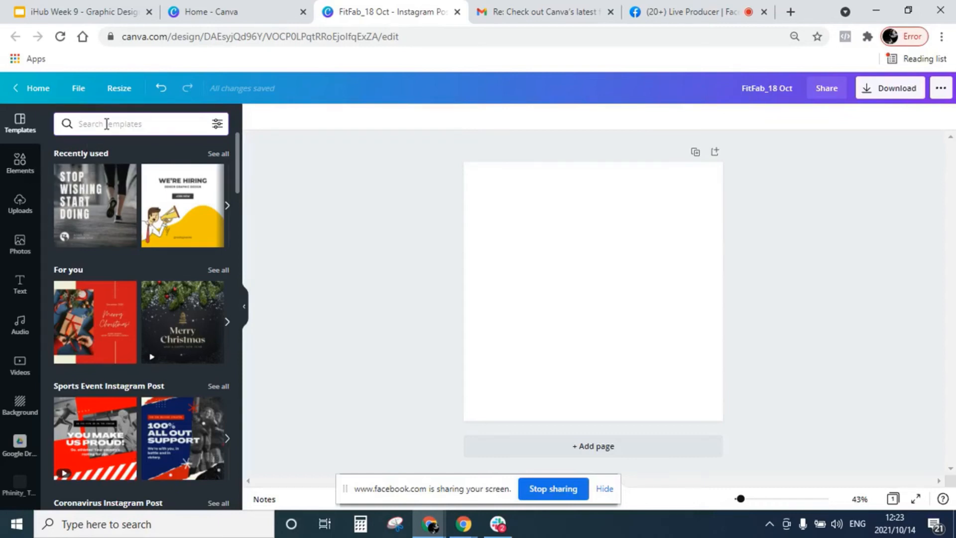
pyautogui.write('fitness')
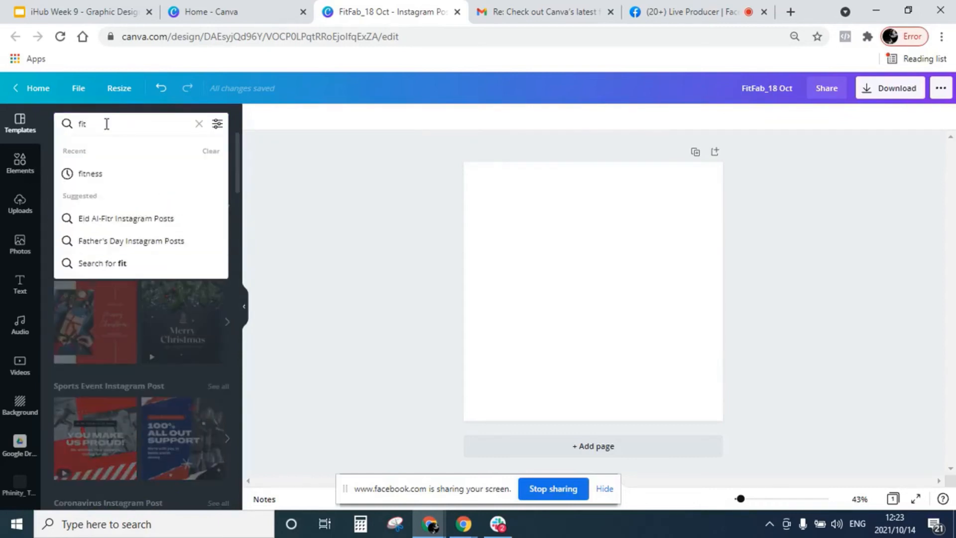
pyautogui.click(104, 175)
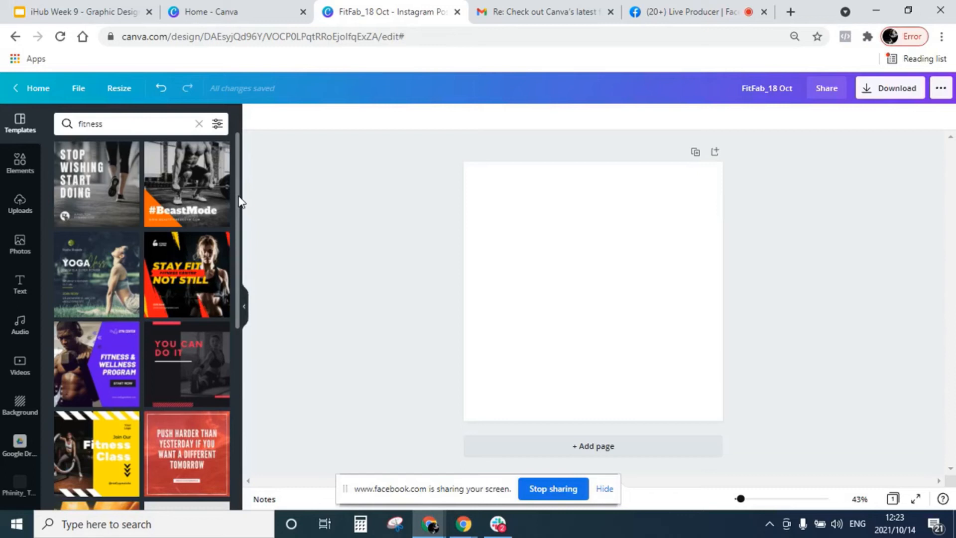
pyautogui.scroll(-2, 239, 202)
pyautogui.scroll(2, 240, 189)
pyautogui.click(104, 214)
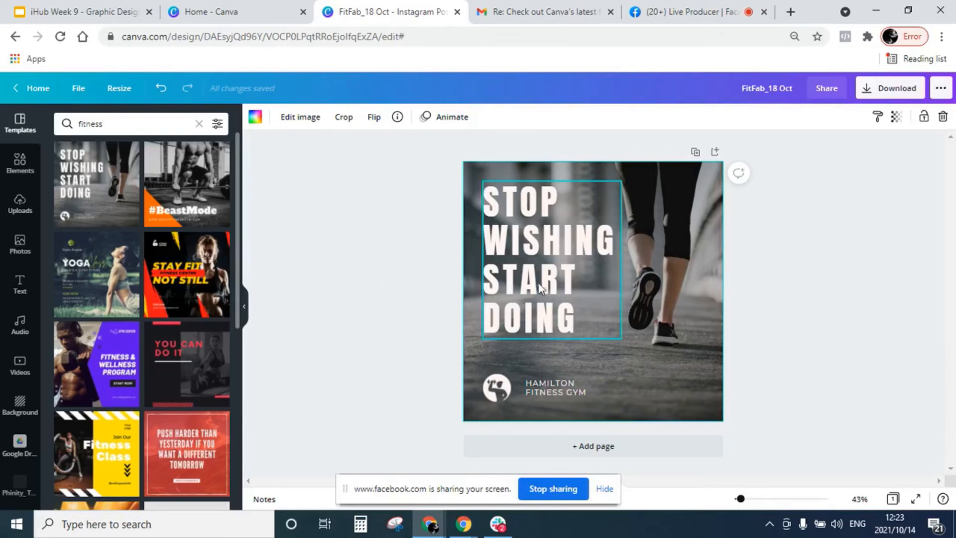
# Replace the "Stop wishing start doing" headline text with "DON'T STOP. KEEP GOING."
pyautogui.doubleClick(579, 317)
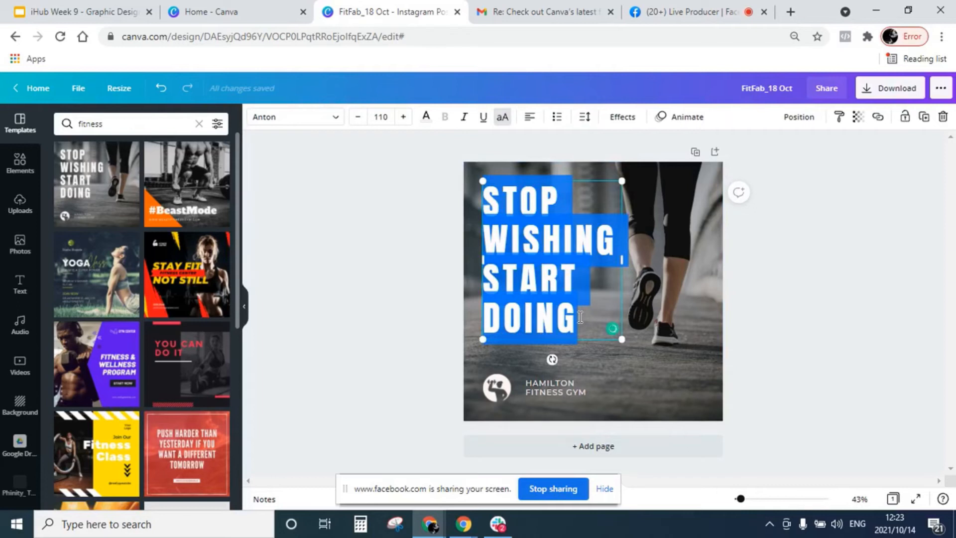
pyautogui.write('DON')
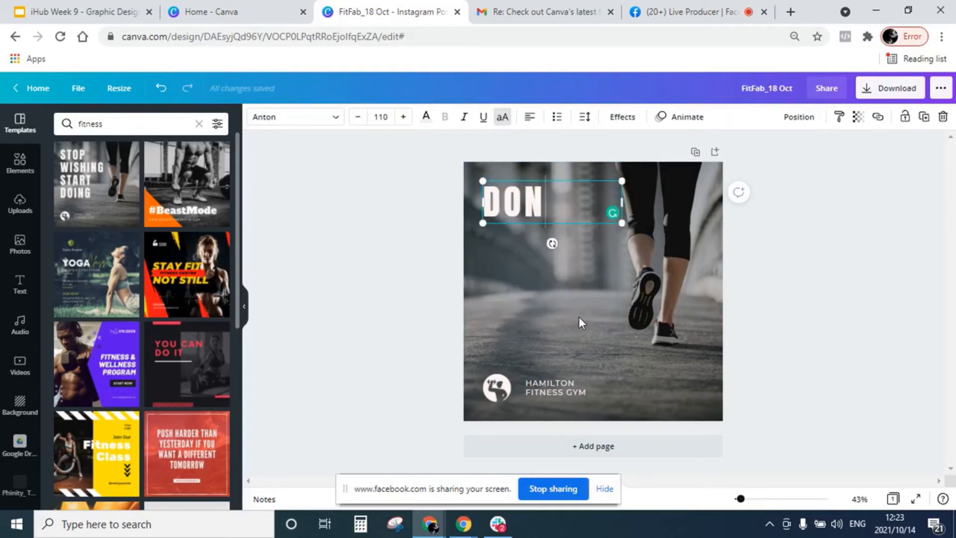
pyautogui.write("'T")
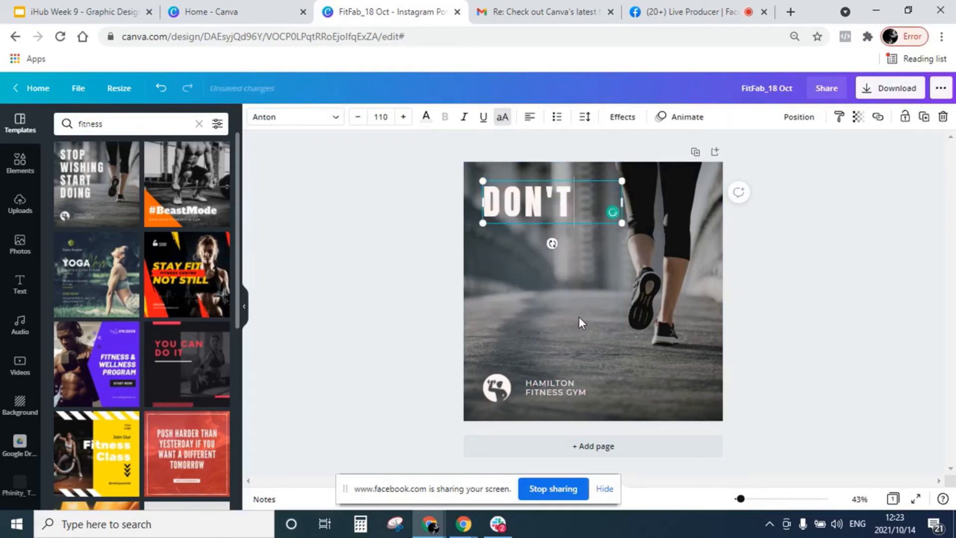
pyautogui.write(' STOP')
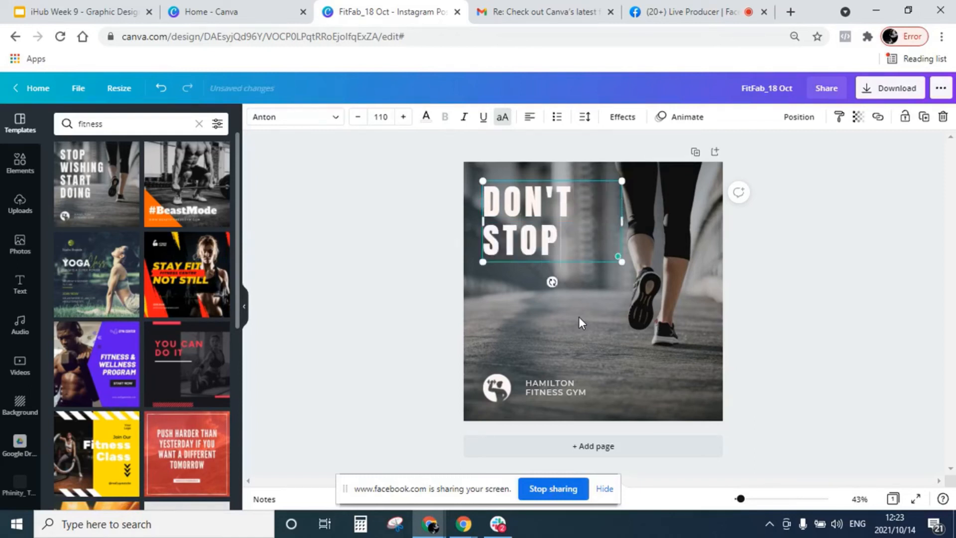
pyautogui.write('. KEEP GO')
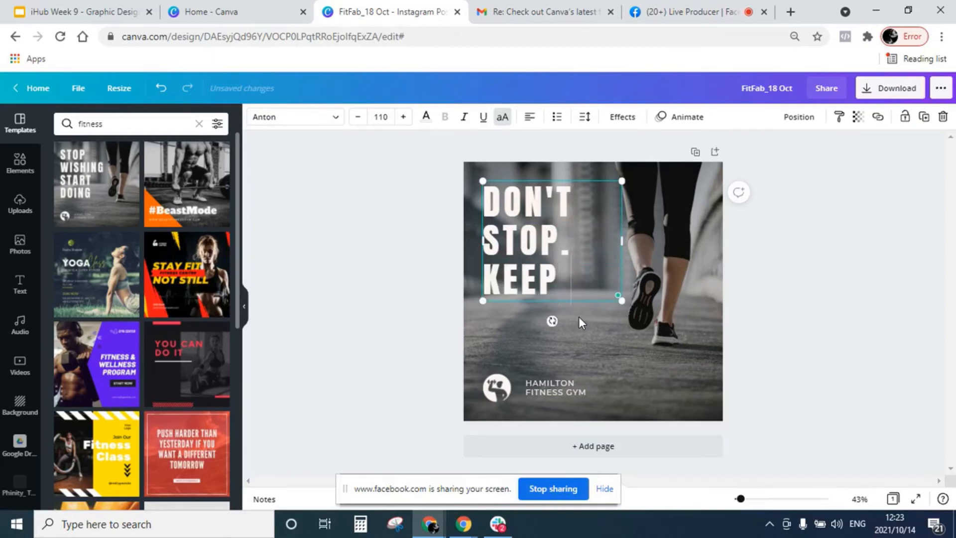
pyautogui.write('ING')
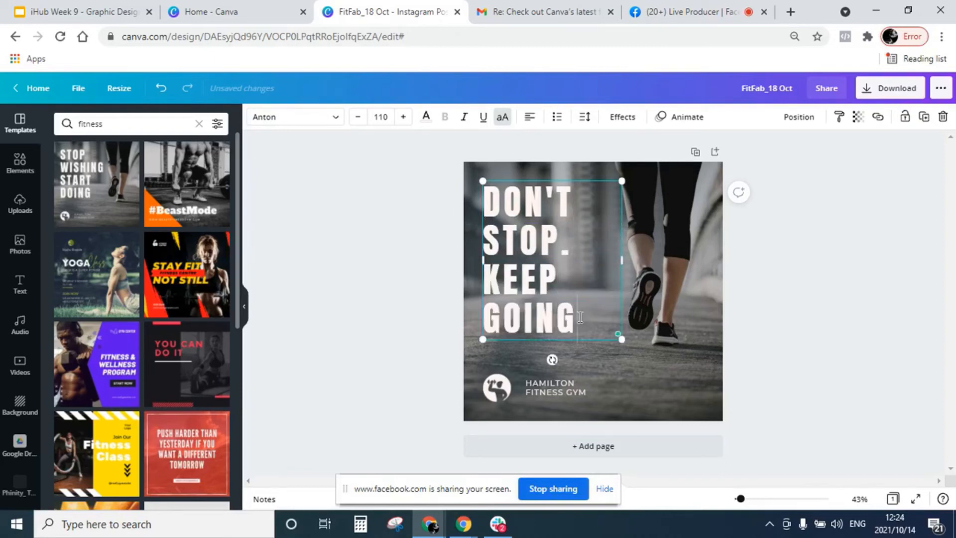
pyautogui.write('.')
# Set the whole headline in Gotham Bold and reduce its font size to 94
pyautogui.moveTo(597, 335); pyautogui.dragTo(475, 220)
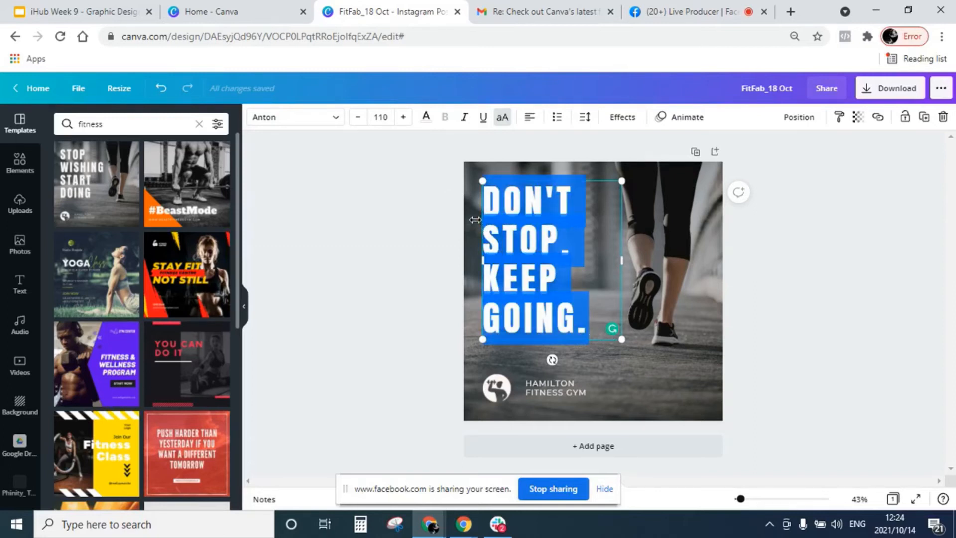
pyautogui.click(336, 122)
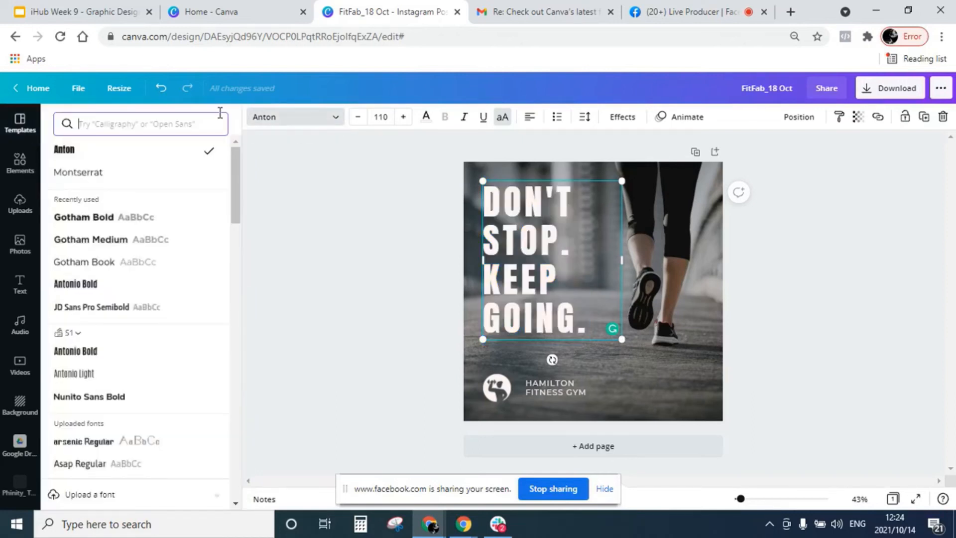
pyautogui.click(134, 219)
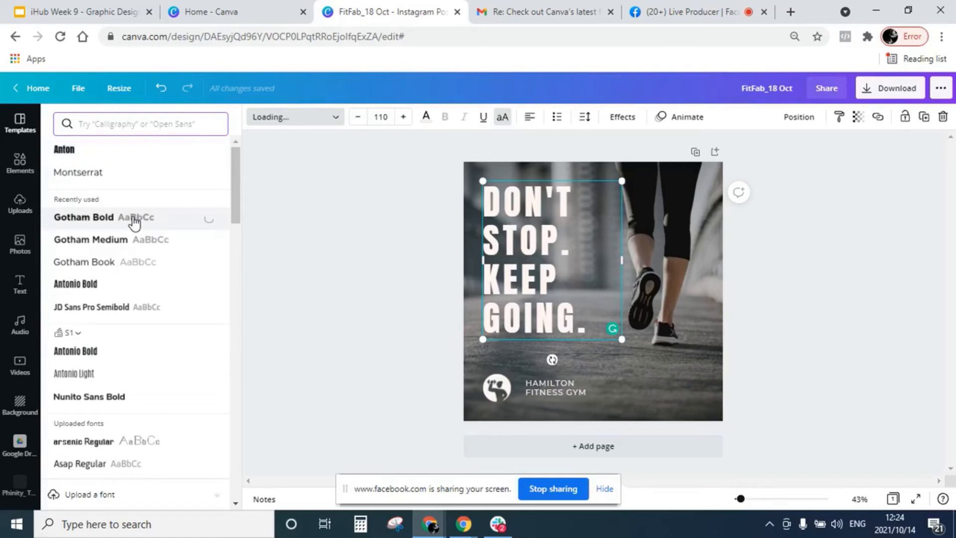
pyautogui.click(357, 117)
pyautogui.click(358, 118)
pyautogui.click(357, 118)
pyautogui.click(358, 118)
pyautogui.click(358, 118)
pyautogui.click(358, 117)
pyautogui.click(358, 118)
pyautogui.click(357, 117)
pyautogui.click(358, 118)
pyautogui.click(357, 118)
pyautogui.click(357, 118)
pyautogui.click(357, 118)
pyautogui.click(357, 117)
pyautogui.click(358, 118)
pyautogui.click(357, 118)
pyautogui.click(358, 117)
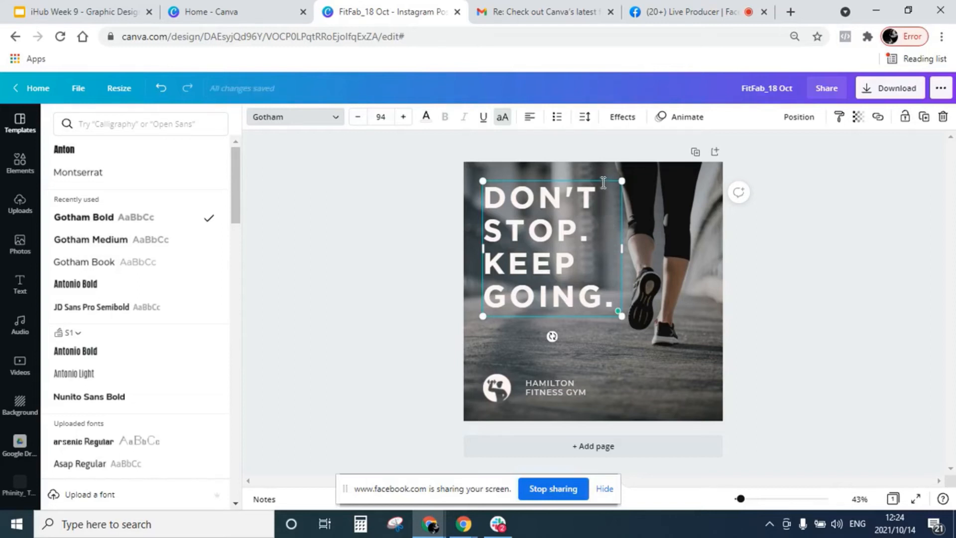
# Move the headline down and slightly right so it sits just above the logo and gym name
pyautogui.click(588, 222)
pyautogui.moveTo(572, 317); pyautogui.dragTo(577, 335)
pyautogui.moveTo(577, 341); pyautogui.dragTo(583, 348)
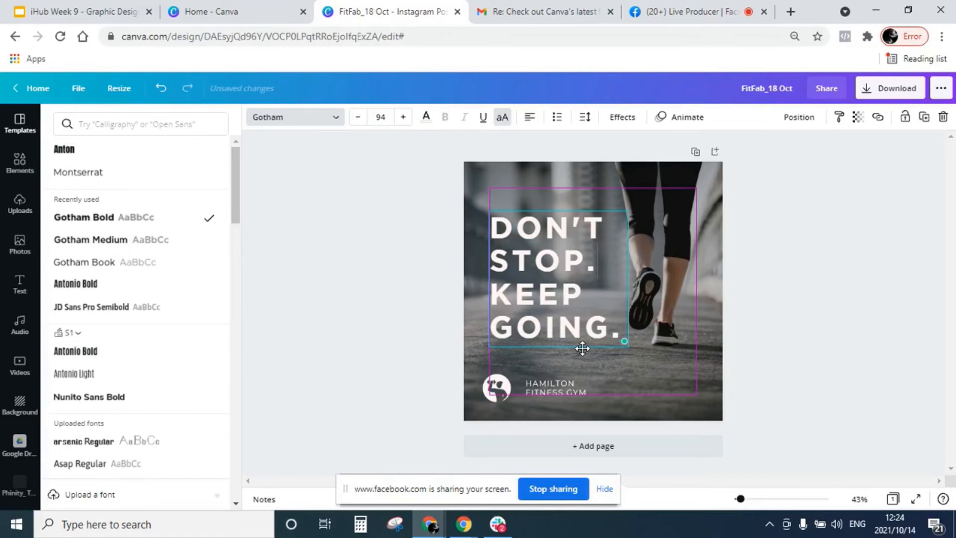
pyautogui.moveTo(582, 348); pyautogui.dragTo(584, 360)
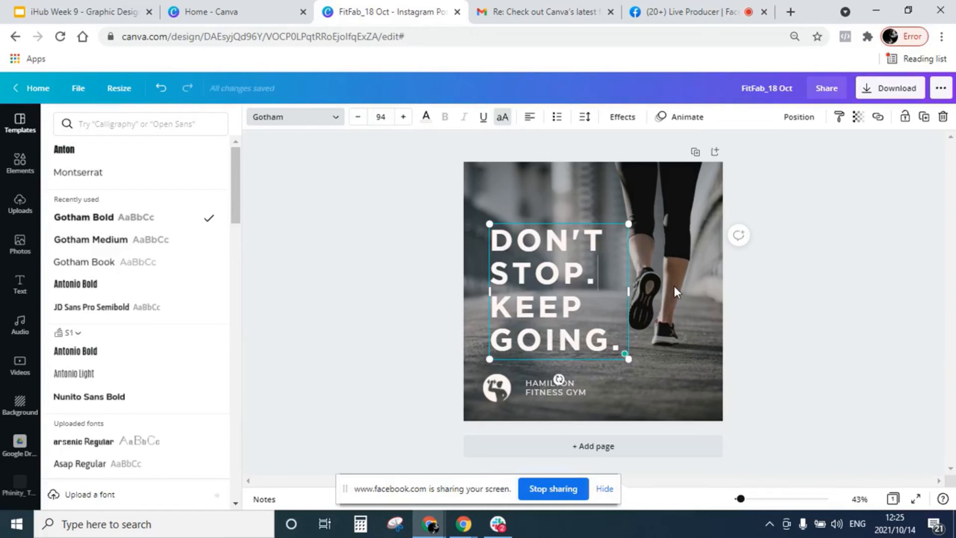
pyautogui.press('Escape')
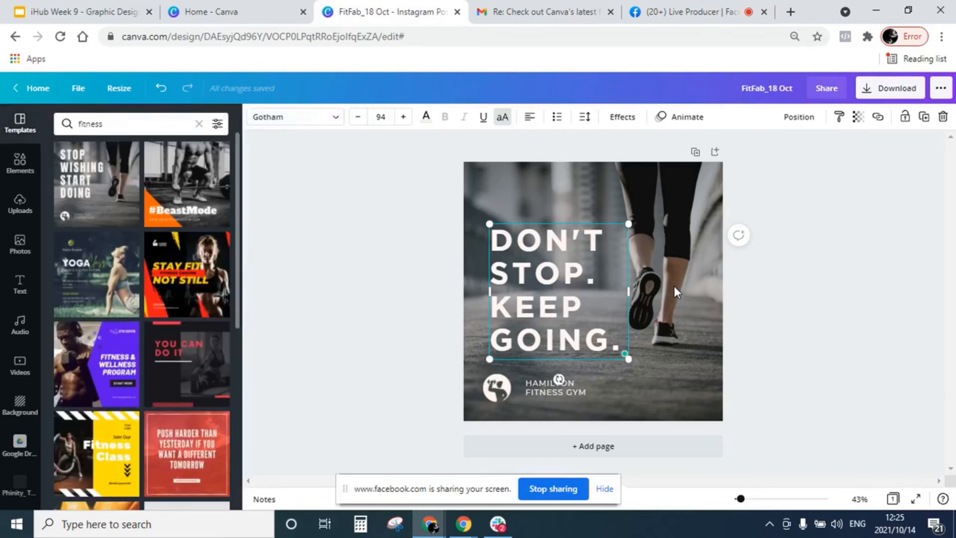
# Delete the runner background photo and add the single-image grid from the elements to fill the page
pyautogui.doubleClick(674, 286)
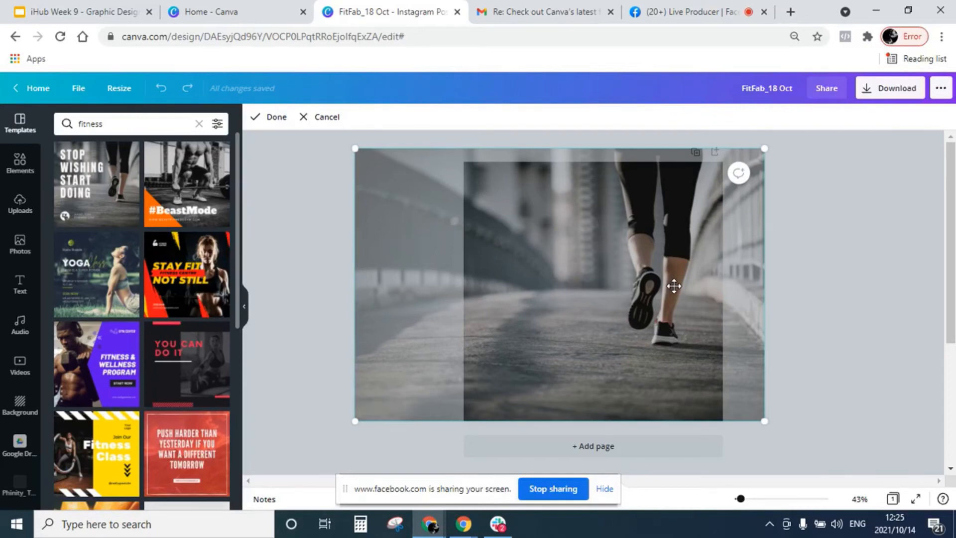
pyautogui.press('Delete')
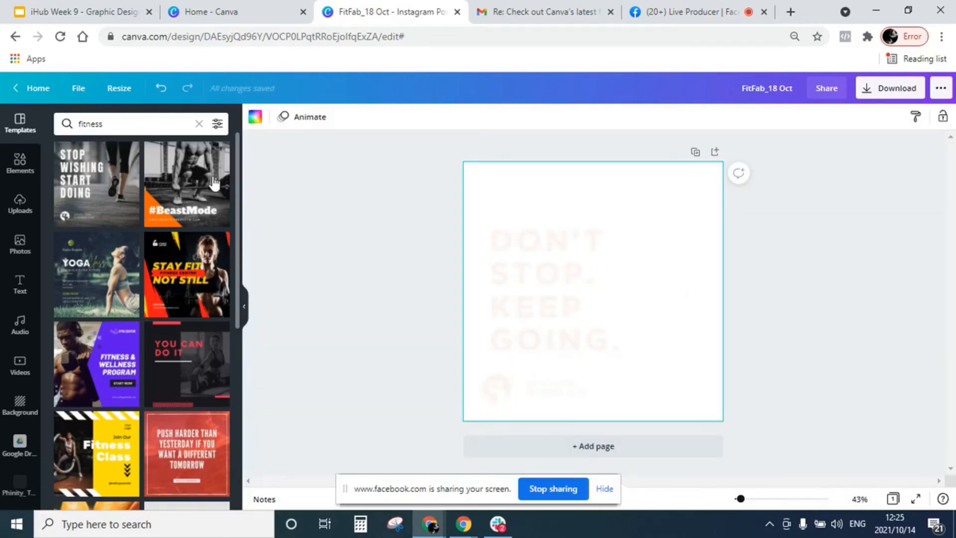
pyautogui.click(20, 167)
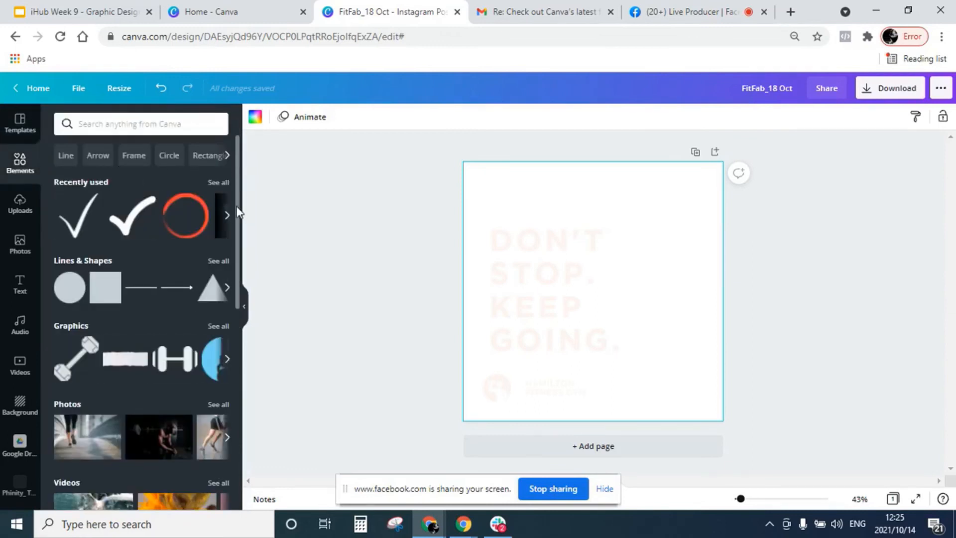
pyautogui.scroll(-2, 240, 219)
pyautogui.scroll(-6, 240, 223)
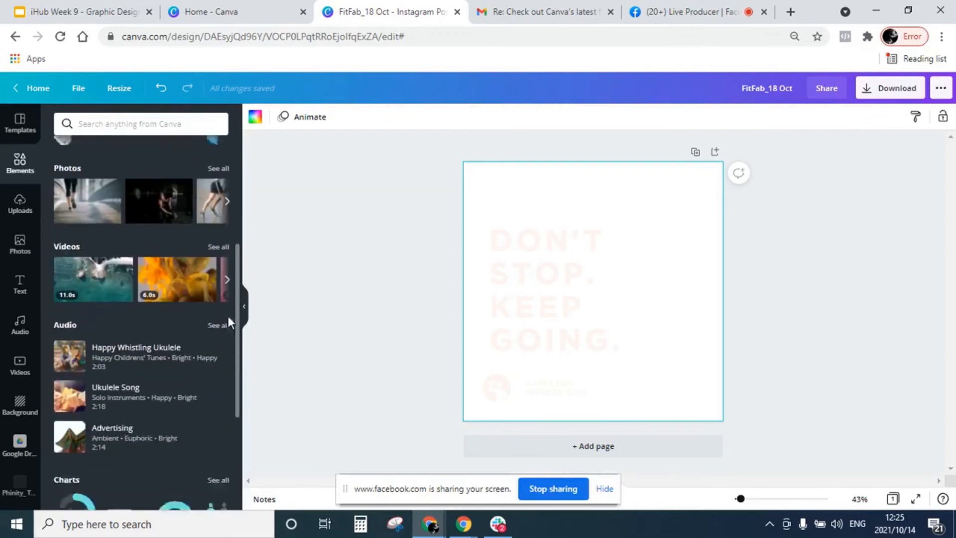
pyautogui.scroll(-1, 224, 391)
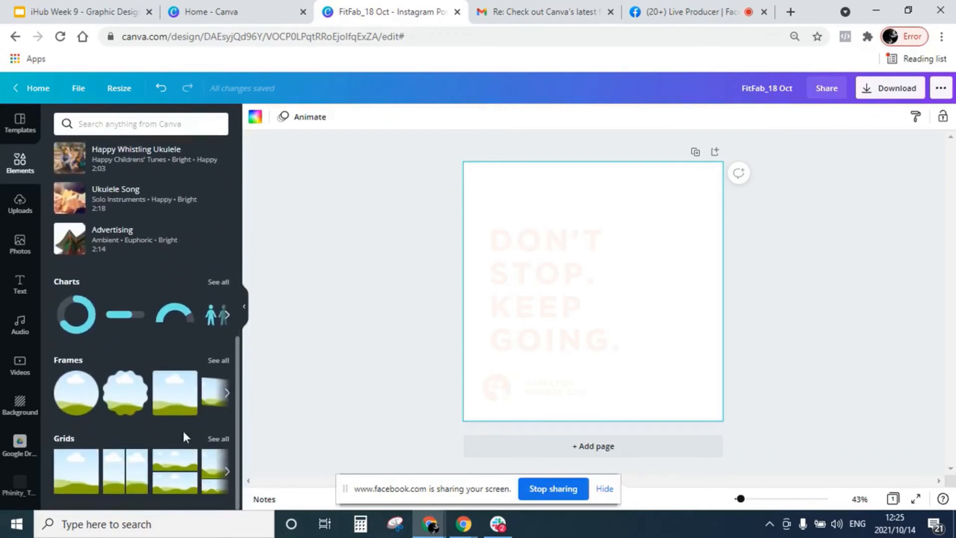
pyautogui.click(91, 478)
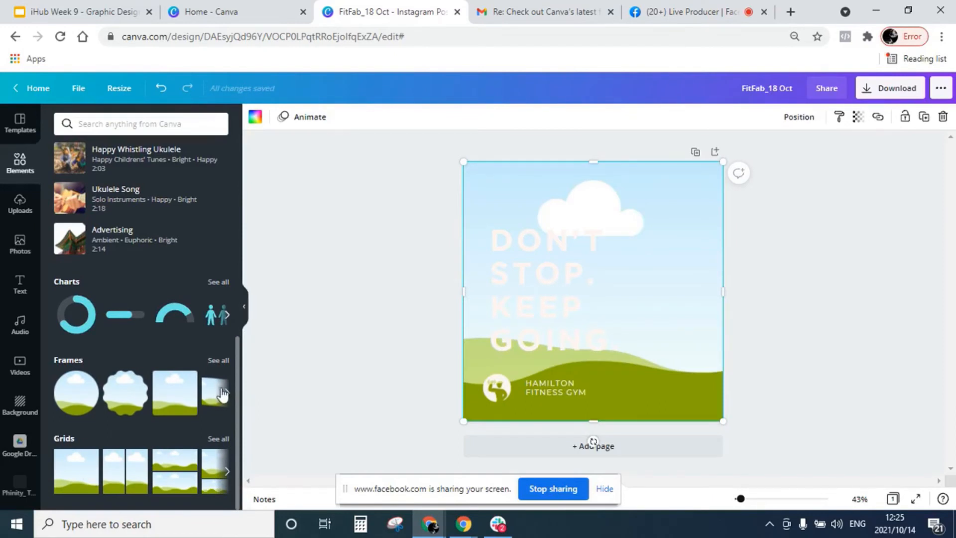
# Add the recently used photo of the seated man with a barbell and drop it into the full-page grid
pyautogui.moveTo(237, 420); pyautogui.dragTo(243, 252)
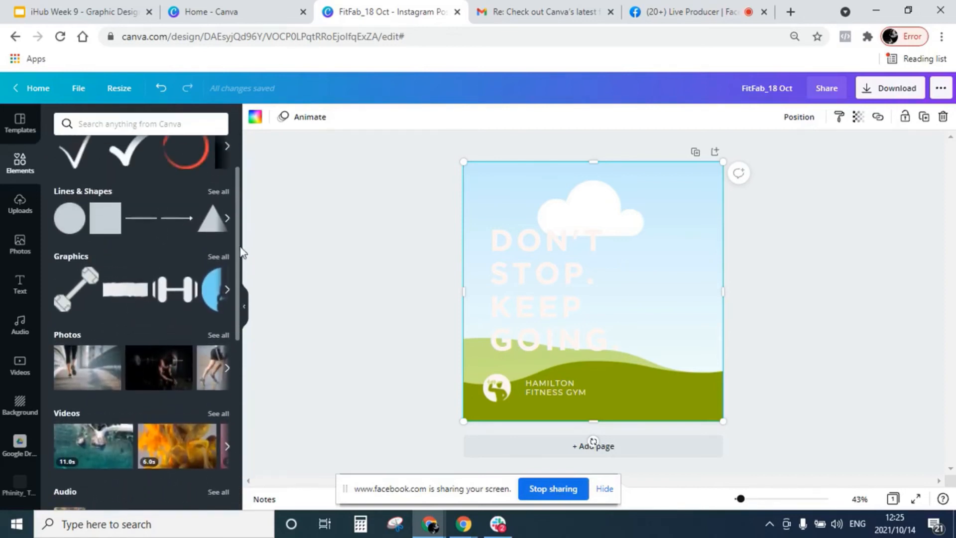
pyautogui.click(220, 343)
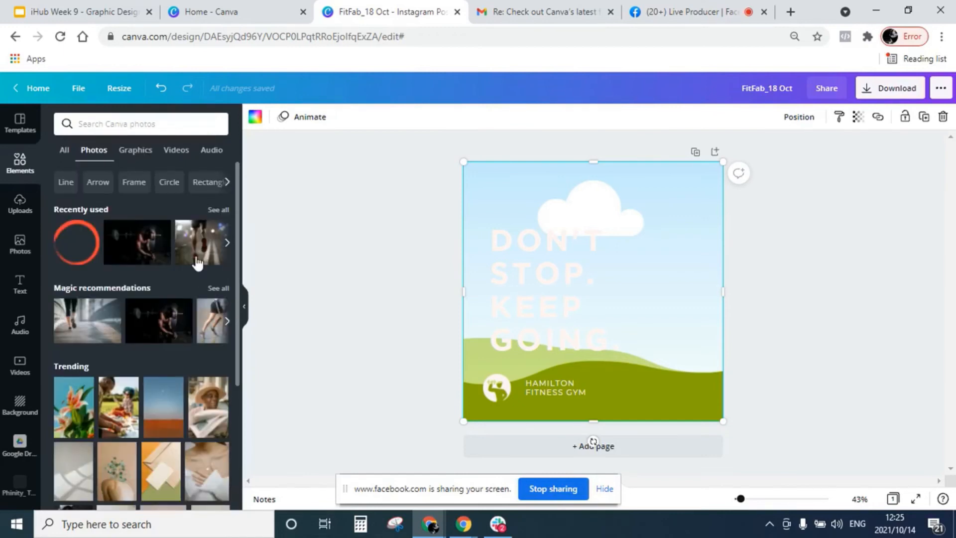
pyautogui.click(133, 237)
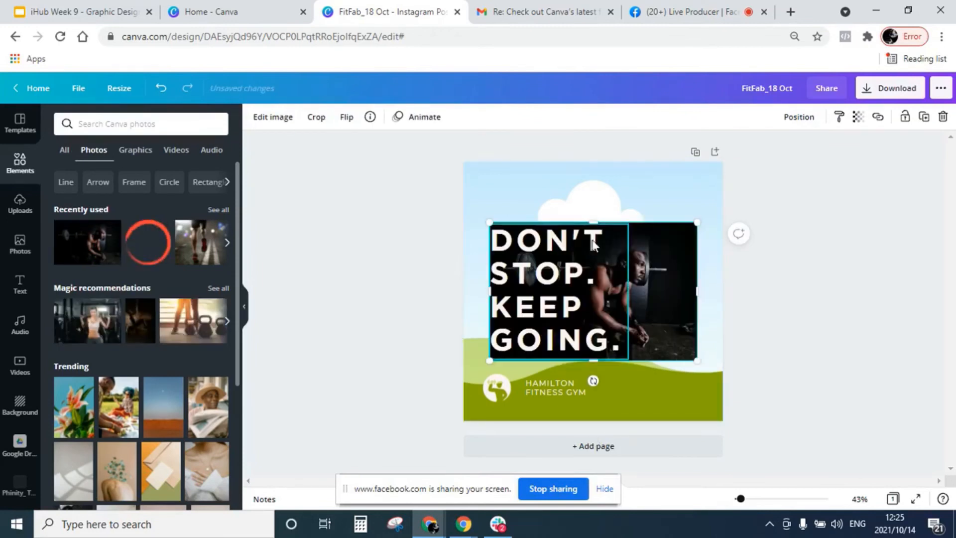
pyautogui.moveTo(650, 264); pyautogui.dragTo(653, 274)
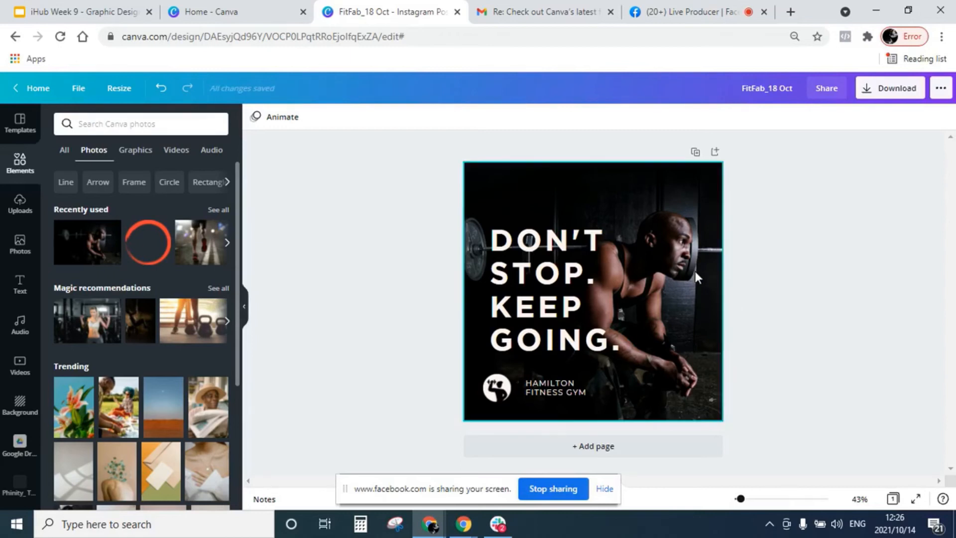
# Enlarge the photo slightly inside the grid's crop, extending it beyond the page's top, right and bottom edges
pyautogui.doubleClick(675, 271)
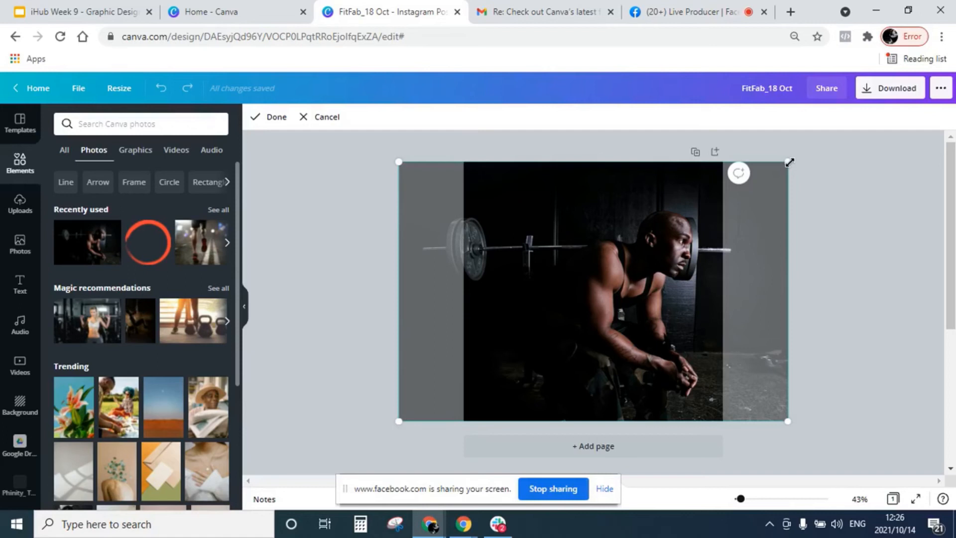
pyautogui.moveTo(790, 162); pyautogui.dragTo(822, 145)
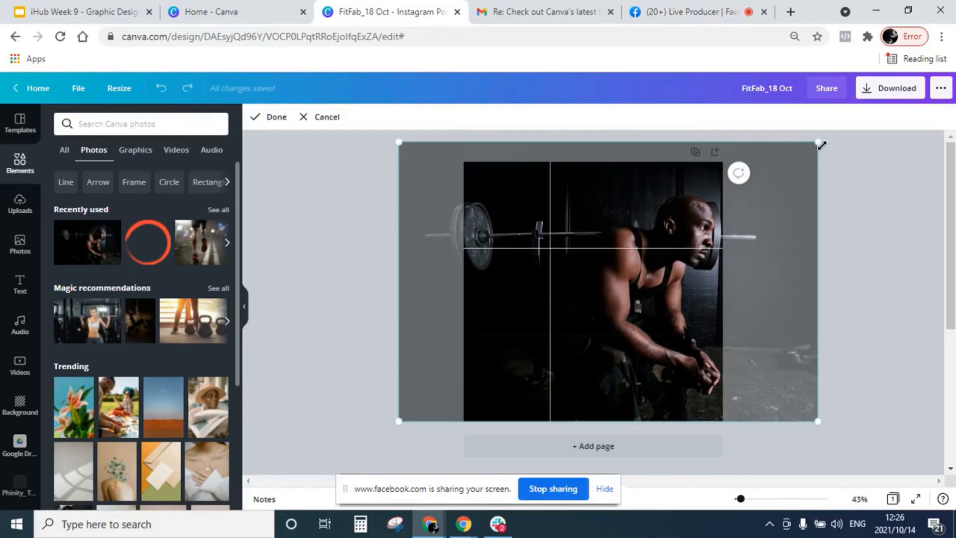
pyautogui.click(861, 286)
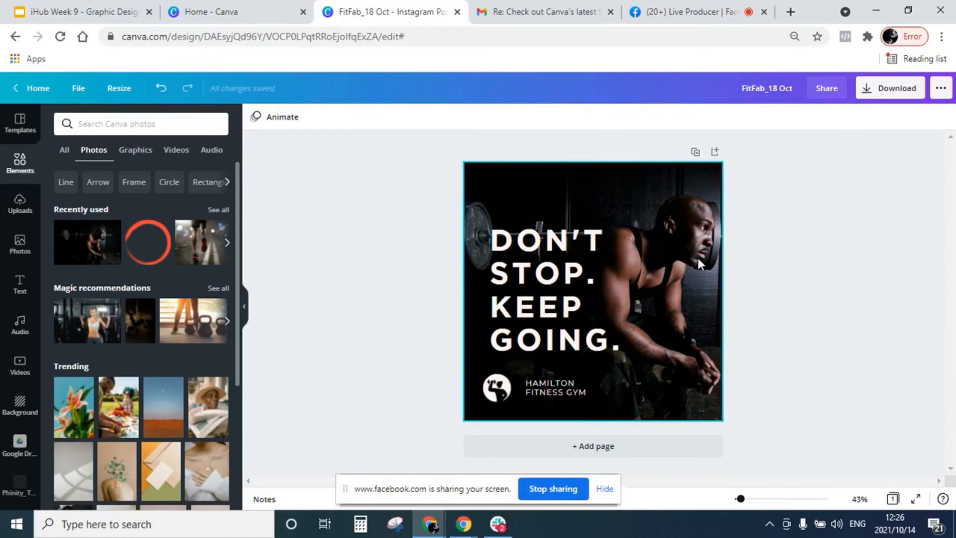
pyautogui.doubleClick(697, 258)
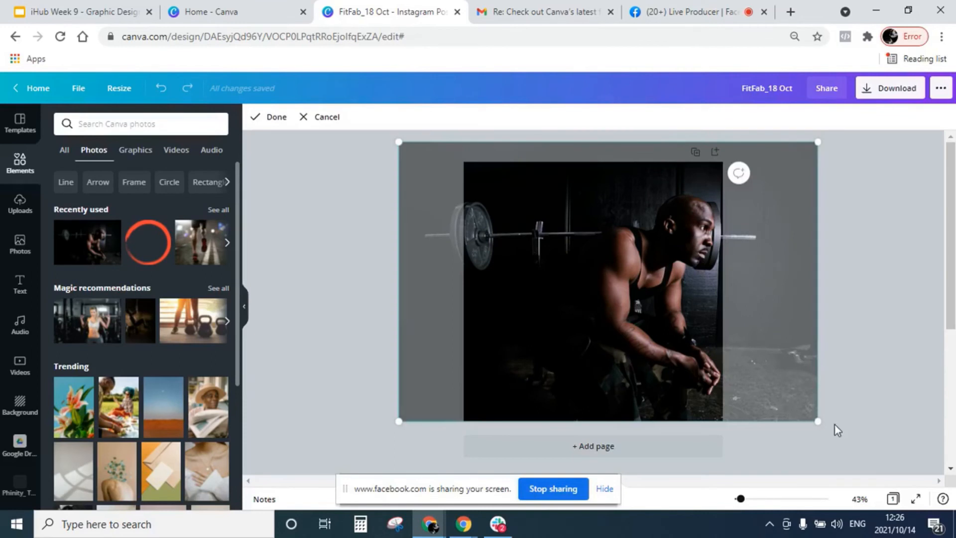
pyautogui.moveTo(820, 420); pyautogui.dragTo(826, 424)
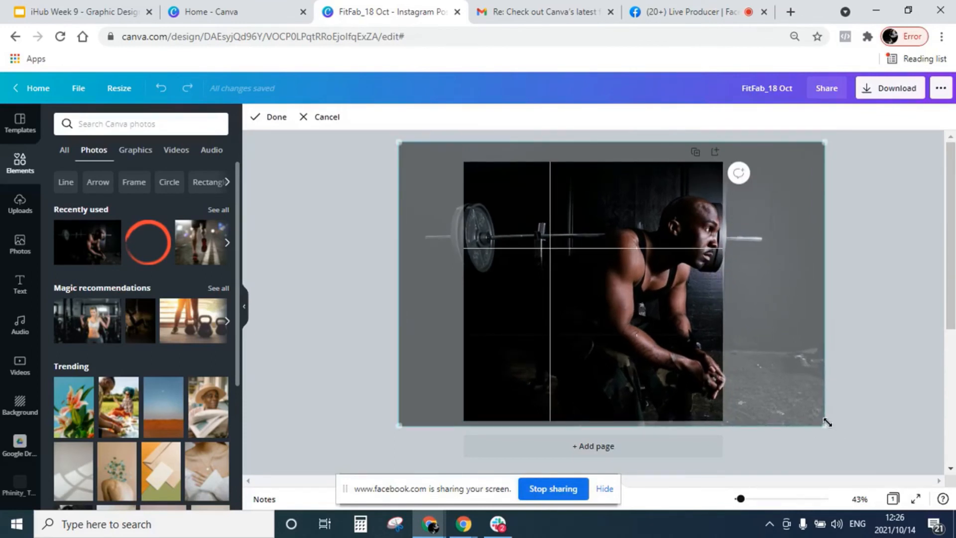
pyautogui.click(860, 402)
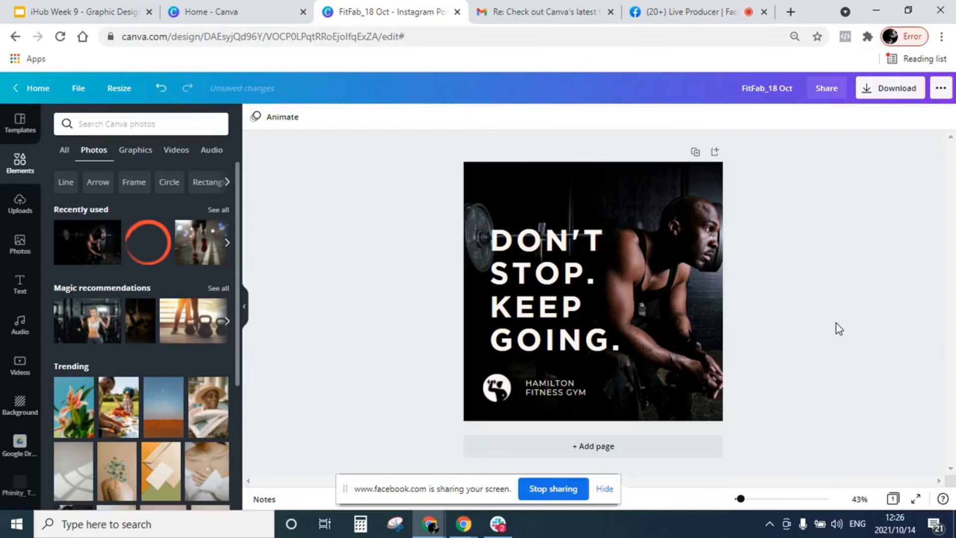
# Replace the "Hamilton Fitness Gym" text beside the logo with "FITFAB"
pyautogui.click(578, 389)
pyautogui.click(578, 389)
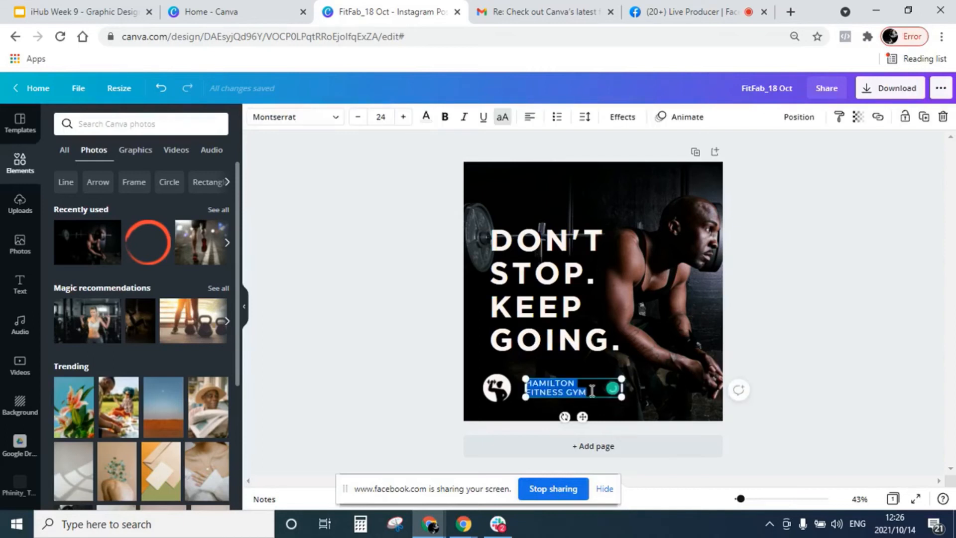
pyautogui.write('FIT')
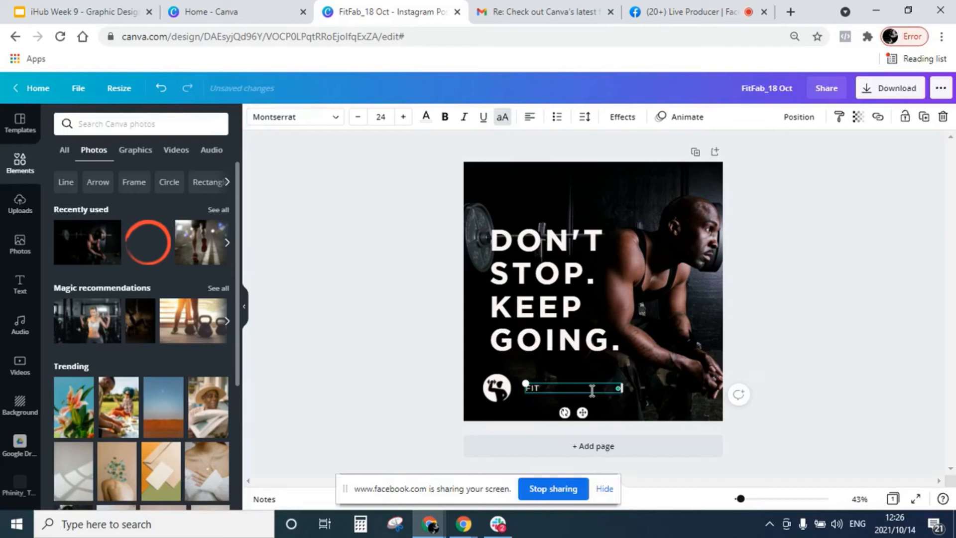
pyautogui.write('FAB')
# Change the font of the "FITFAB" text to Gotham Bold and deselect it
pyautogui.moveTo(564, 388); pyautogui.dragTo(524, 384)
pyautogui.click(337, 119)
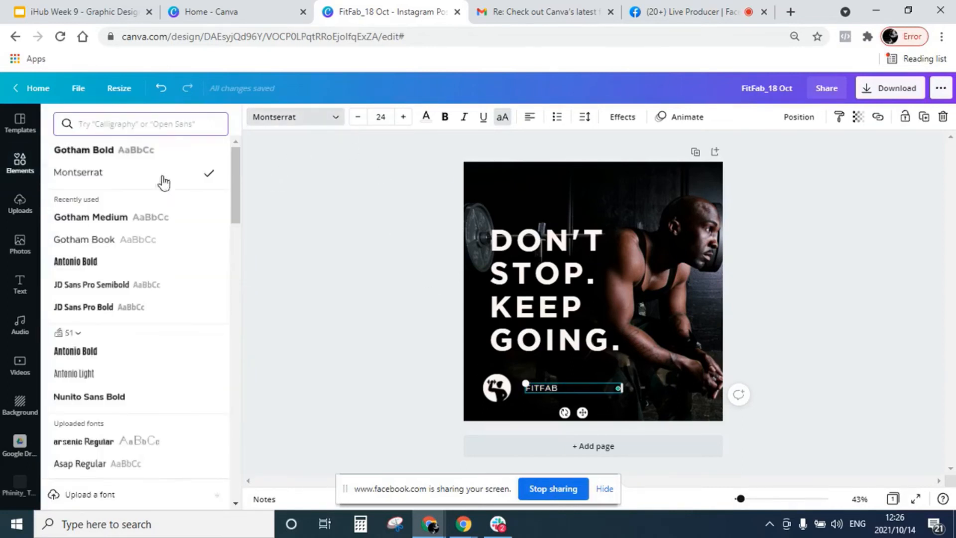
pyautogui.click(154, 153)
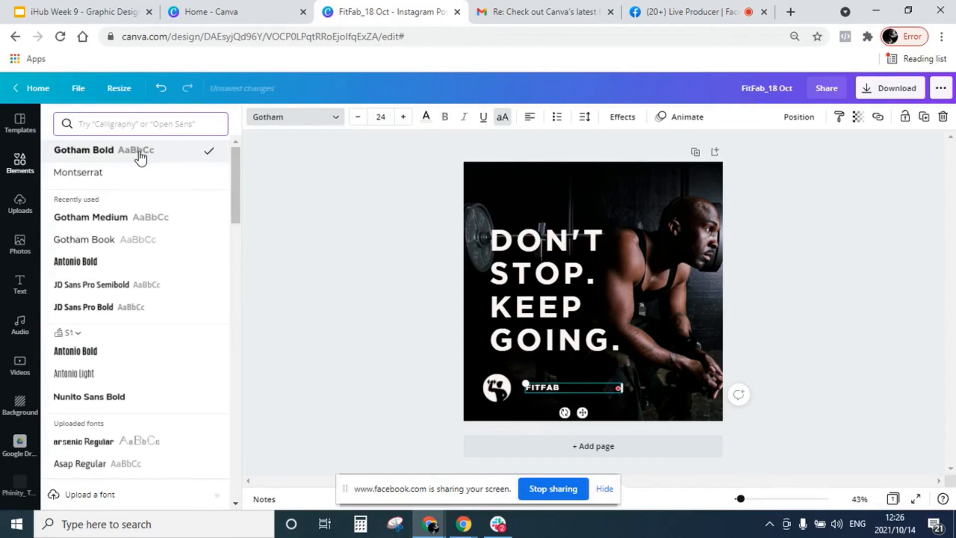
pyautogui.click(302, 310)
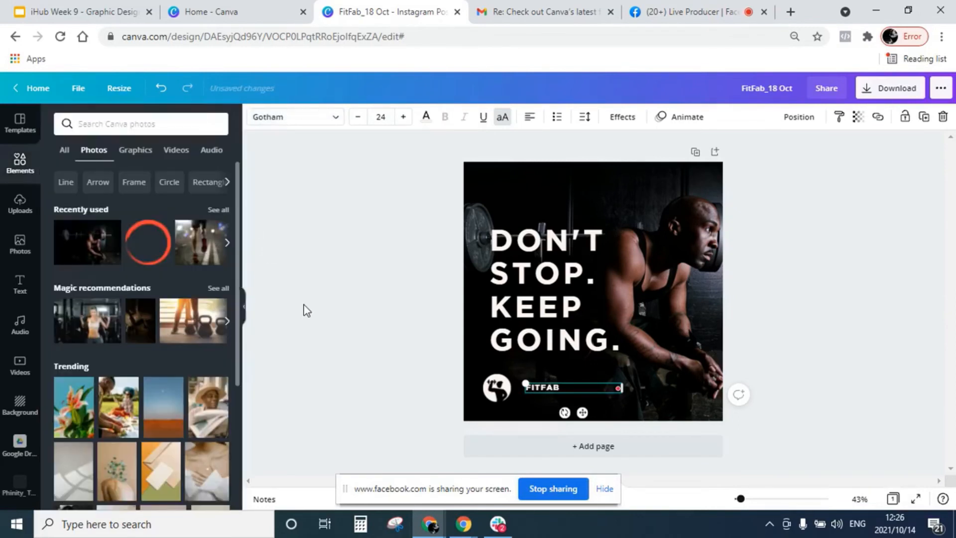
pyautogui.click(328, 360)
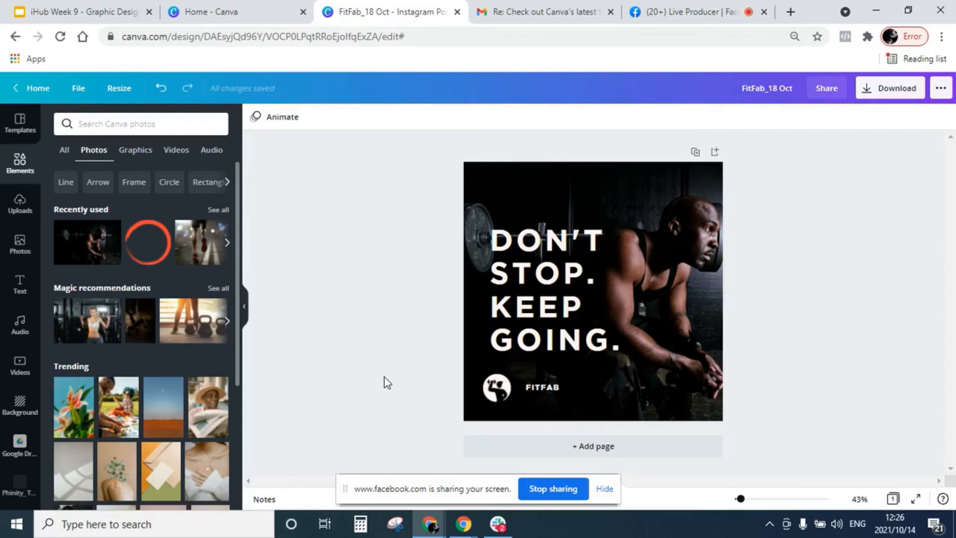
# Delete the round white muscle-man logo beside the "FITFAB" text
pyautogui.click(503, 393)
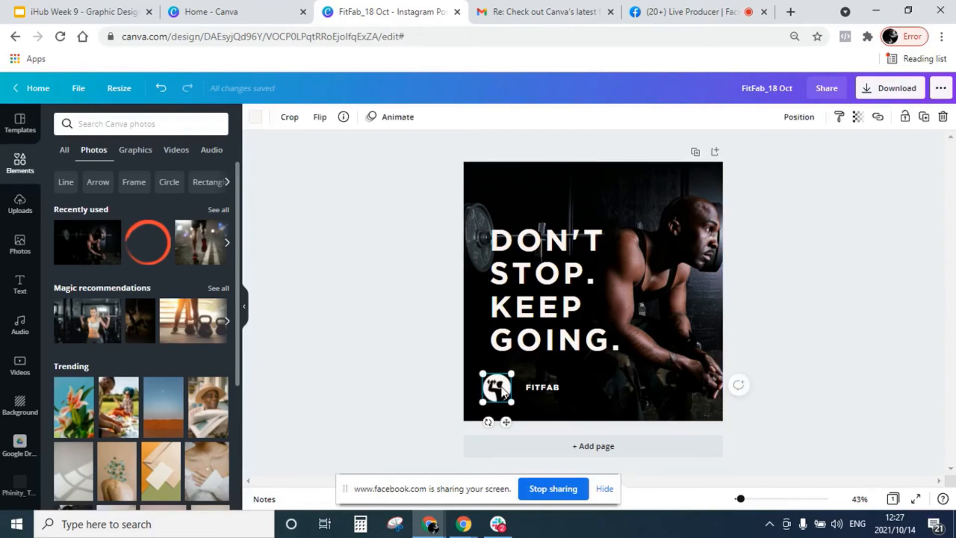
pyautogui.press('Delete')
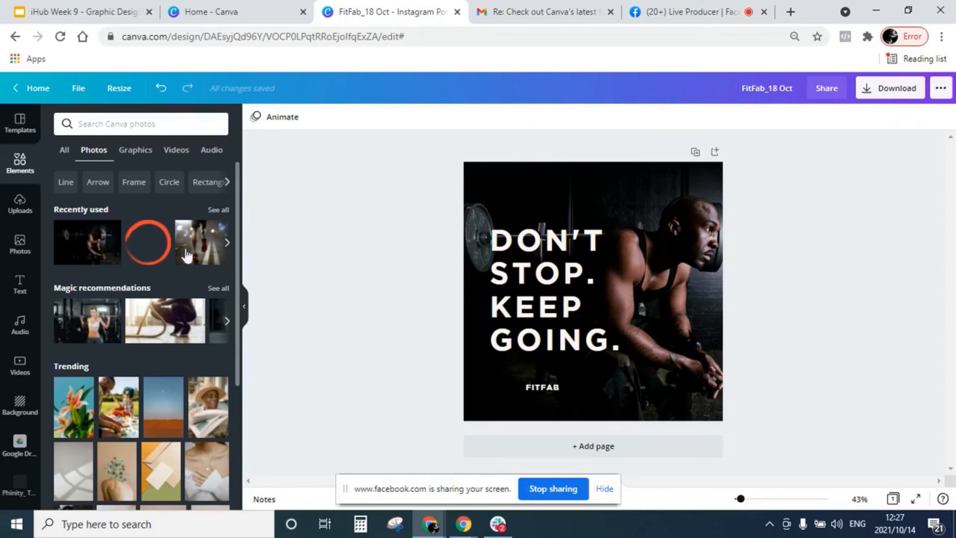
pyautogui.click(150, 250)
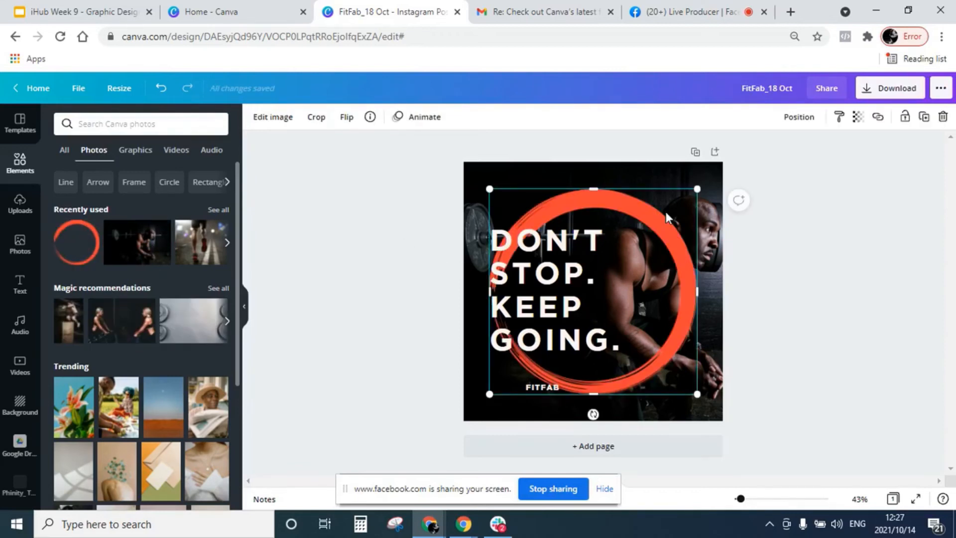
pyautogui.moveTo(697, 190); pyautogui.dragTo(506, 382)
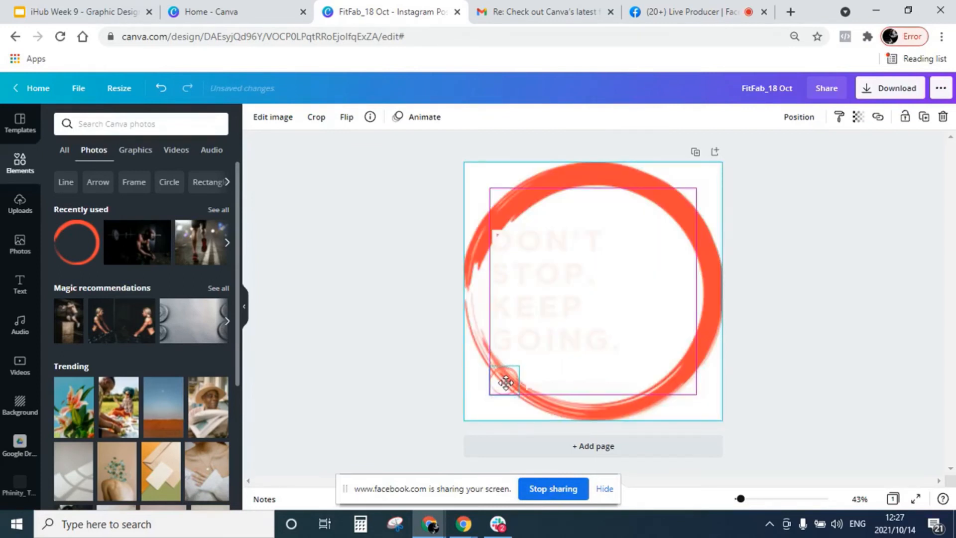
pyautogui.moveTo(506, 382); pyautogui.dragTo(620, 347)
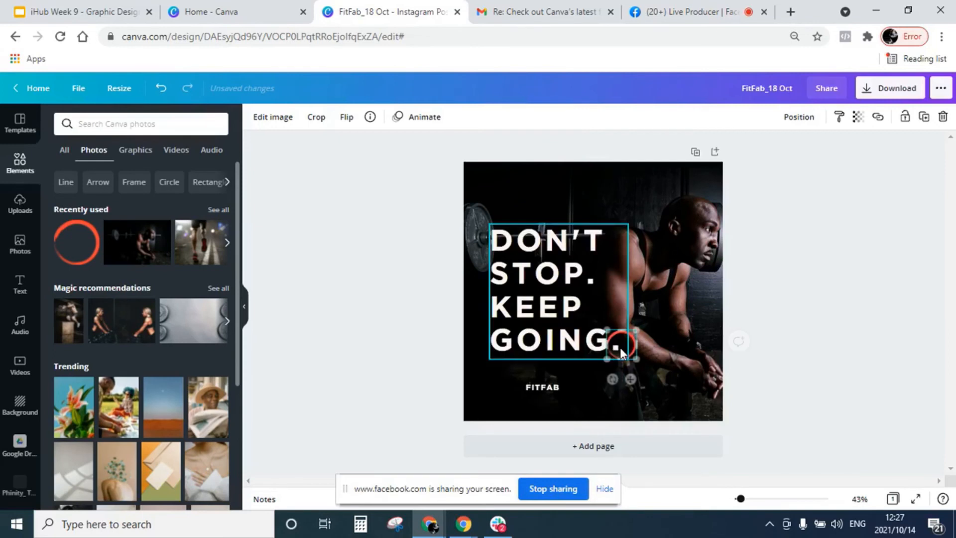
pyautogui.press('Delete')
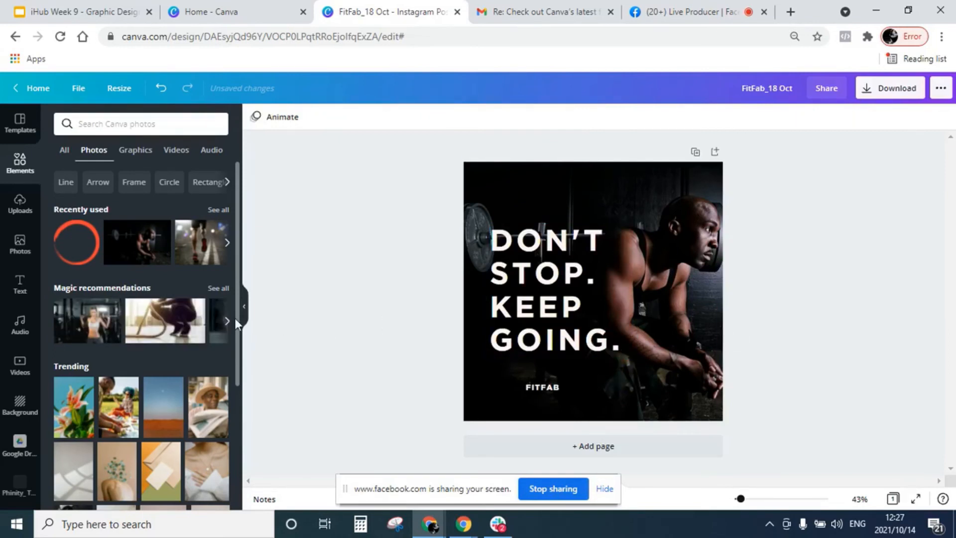
# Add a single-image grid and shrink it to a small square just before the "FITFAB" text, aligned with the headline's edge
pyautogui.scroll(-3, 235, 318)
pyautogui.click(21, 171)
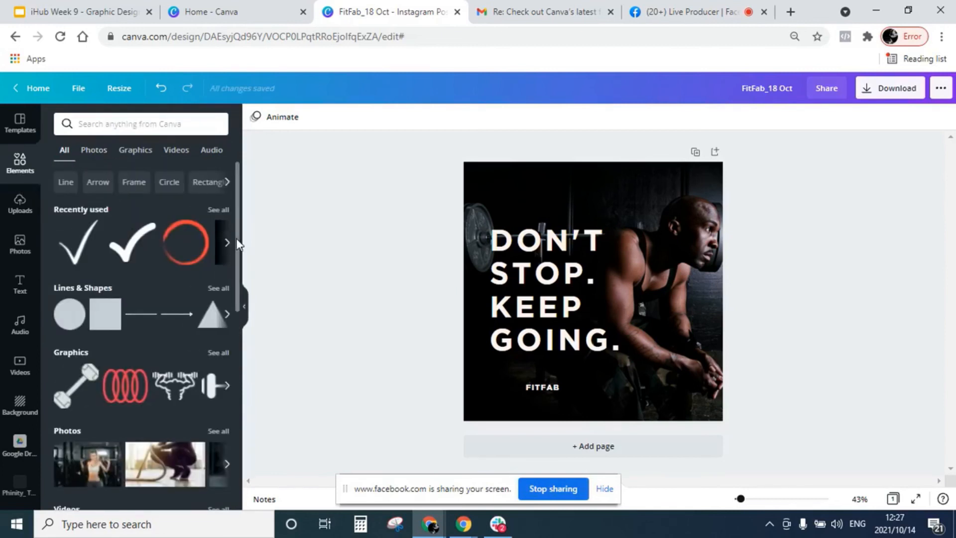
pyautogui.moveTo(239, 240); pyautogui.dragTo(237, 448)
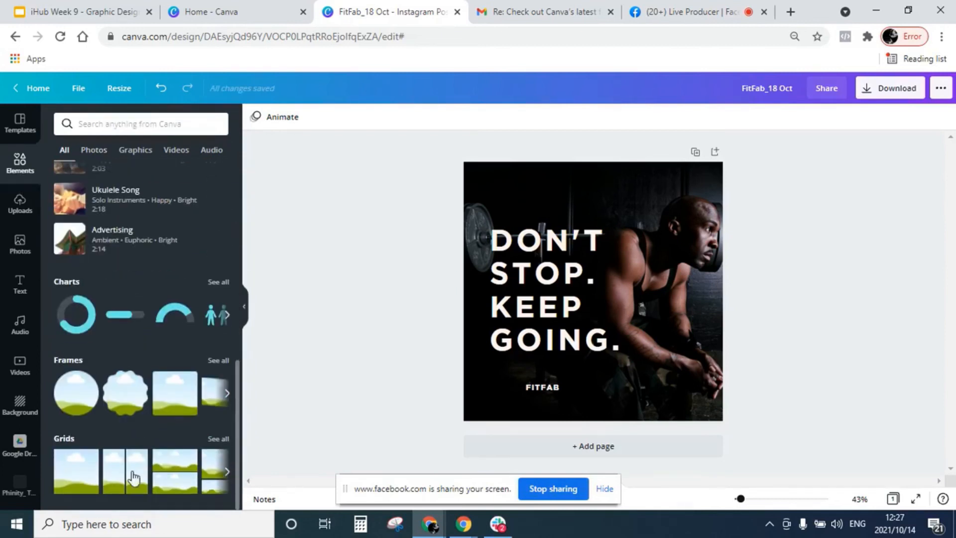
pyautogui.click(76, 474)
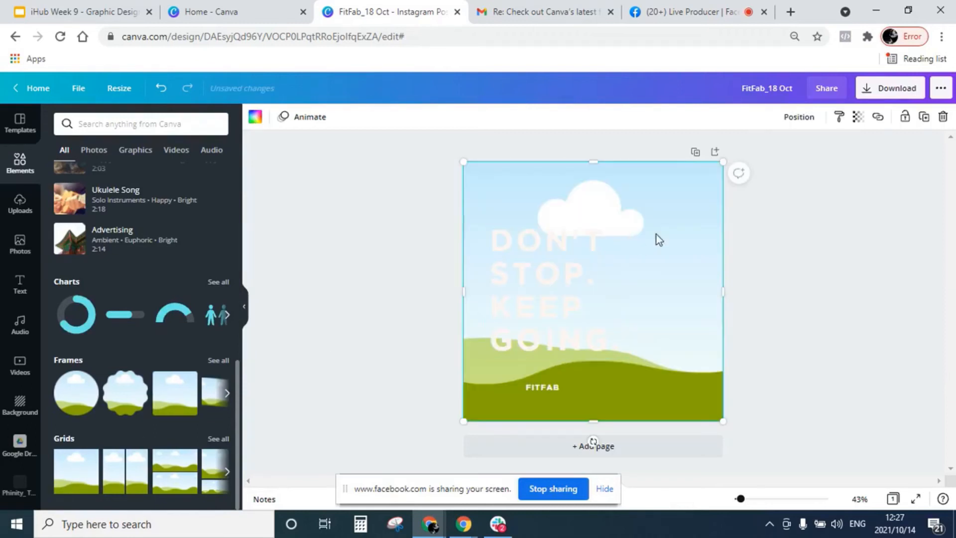
pyautogui.moveTo(722, 161); pyautogui.dragTo(508, 383)
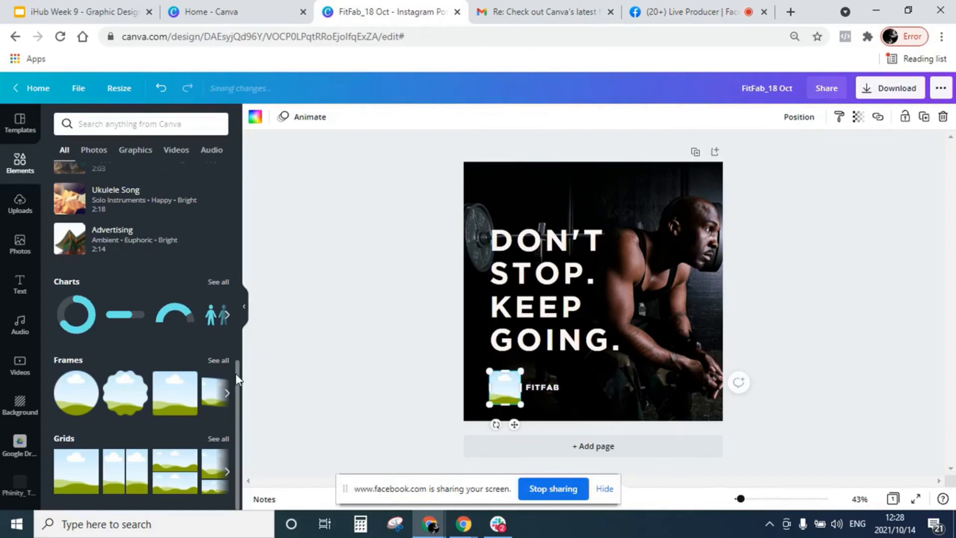
# Fill the small grid beside "FITFAB" with the recently used red brush circle and deselect it
pyautogui.moveTo(235, 374); pyautogui.dragTo(222, 178)
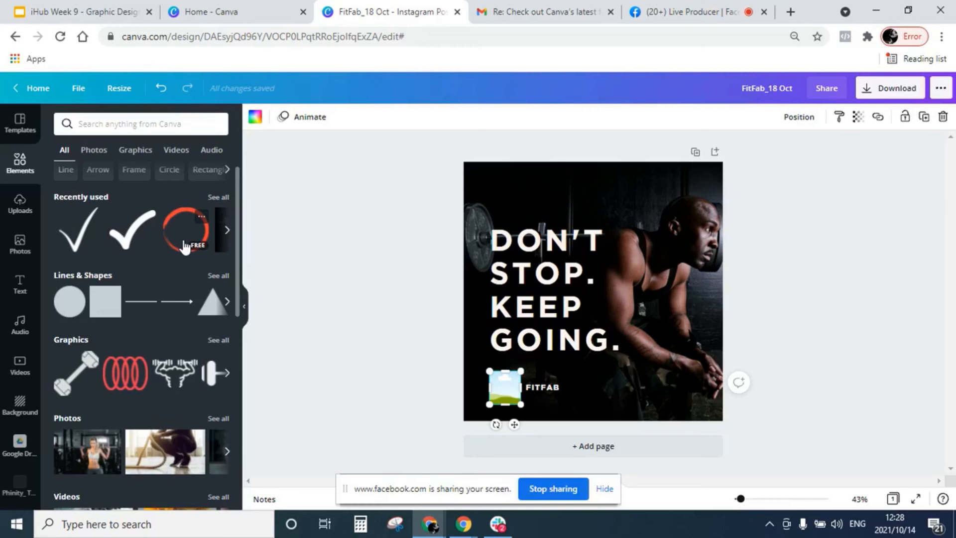
pyautogui.moveTo(184, 246); pyautogui.dragTo(499, 394)
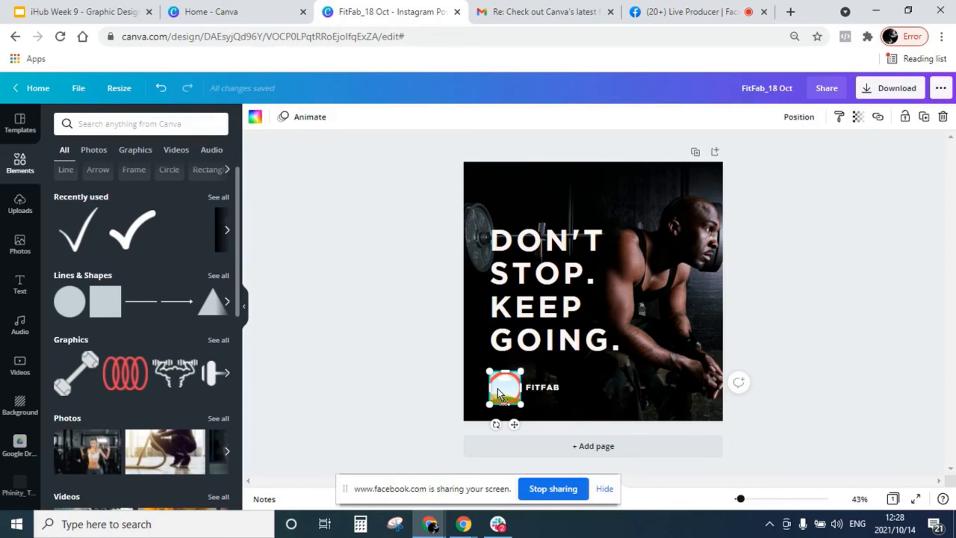
pyautogui.moveTo(498, 389); pyautogui.dragTo(498, 389)
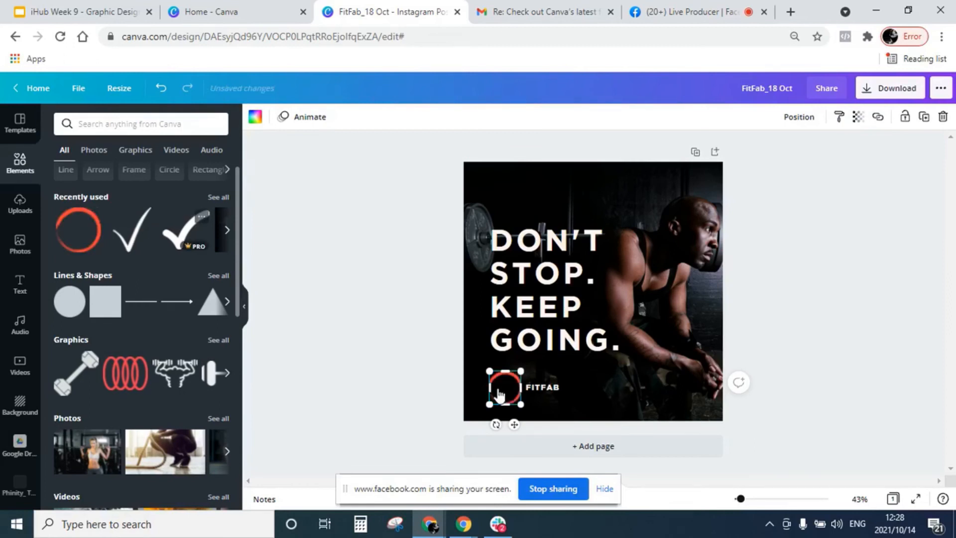
pyautogui.click(385, 367)
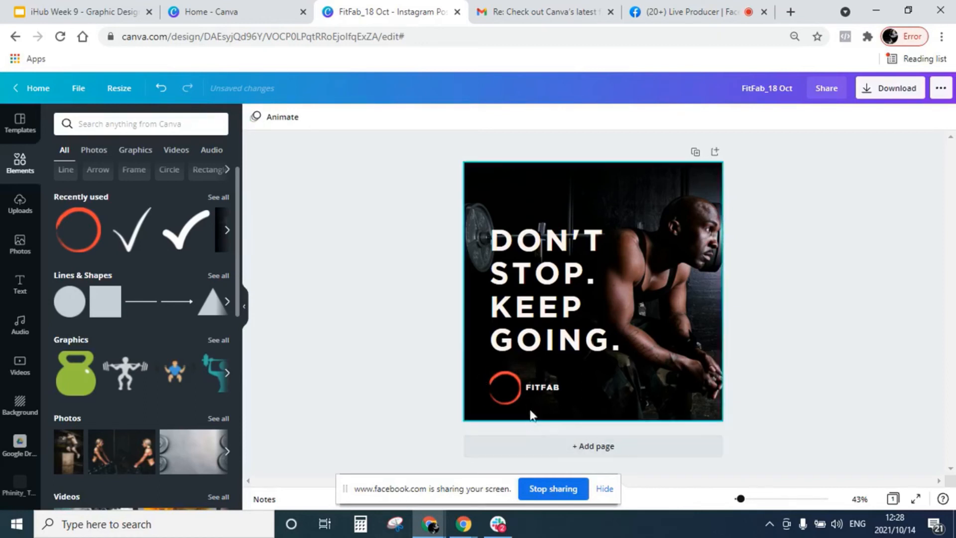
# Shift the "FITFAB" text slightly away from the red circle and widen the circle's grid into a square
pyautogui.click(512, 393)
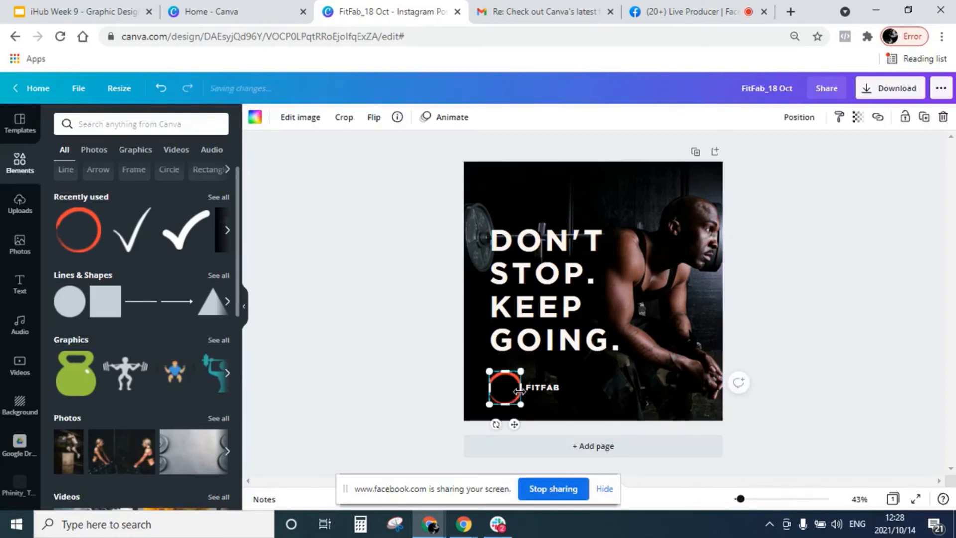
pyautogui.moveTo(521, 391); pyautogui.dragTo(521, 391)
pyautogui.click(843, 378)
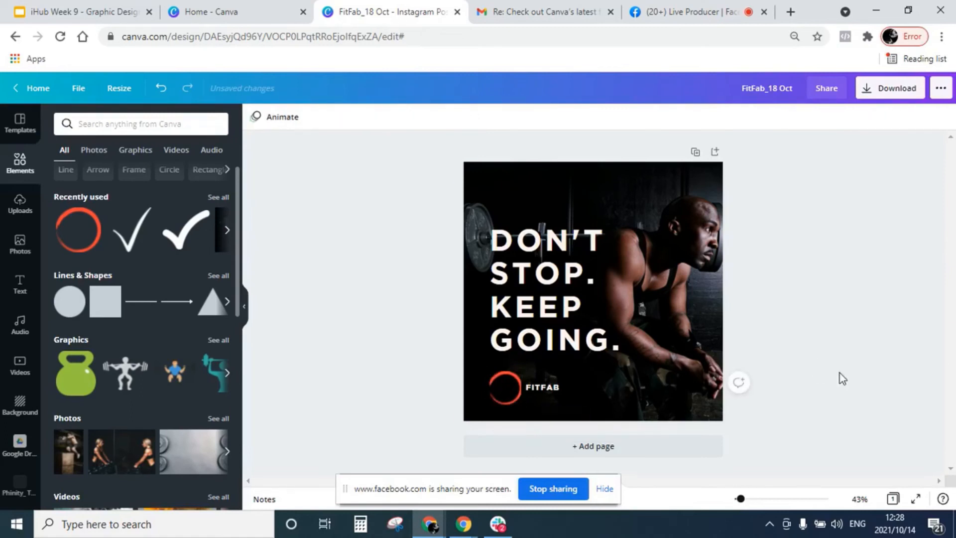
pyautogui.click(547, 388)
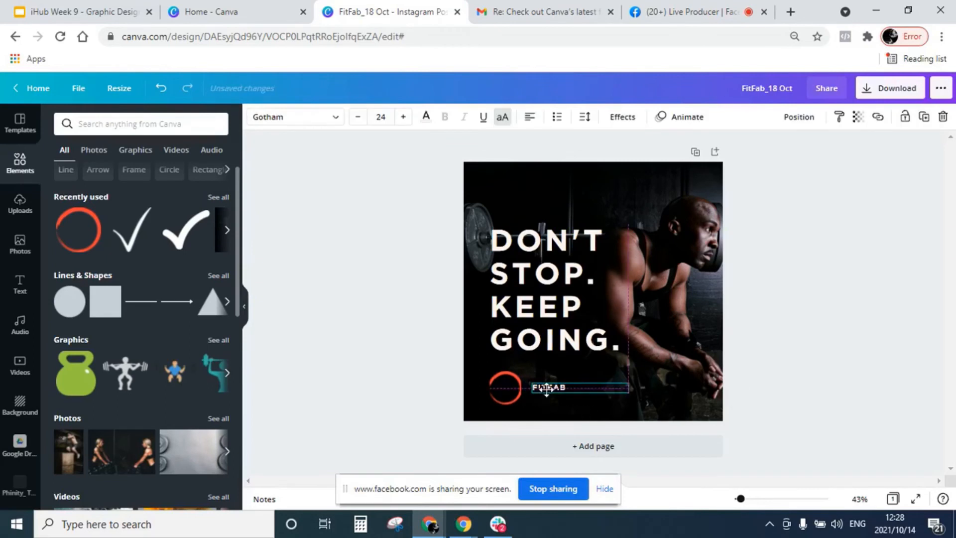
pyautogui.click(520, 395)
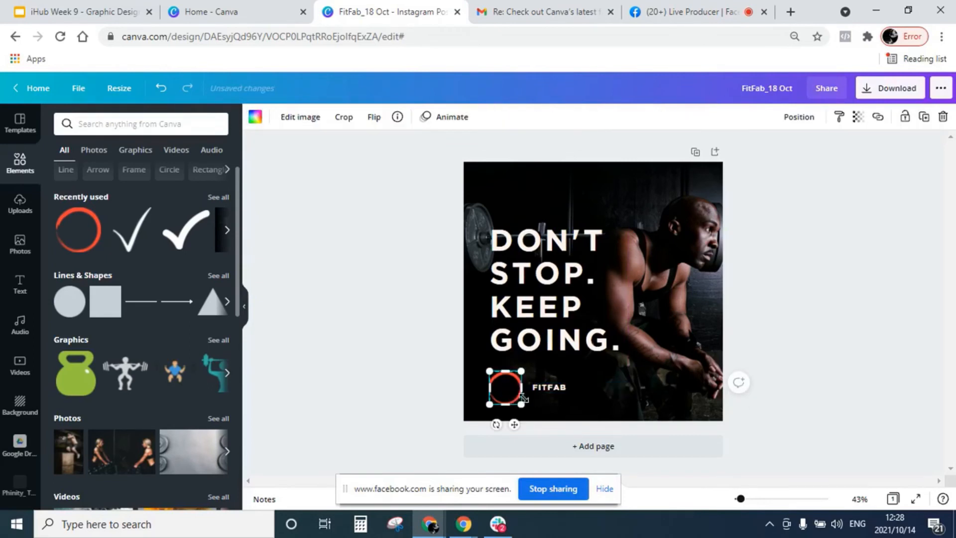
pyautogui.moveTo(523, 401); pyautogui.dragTo(529, 406)
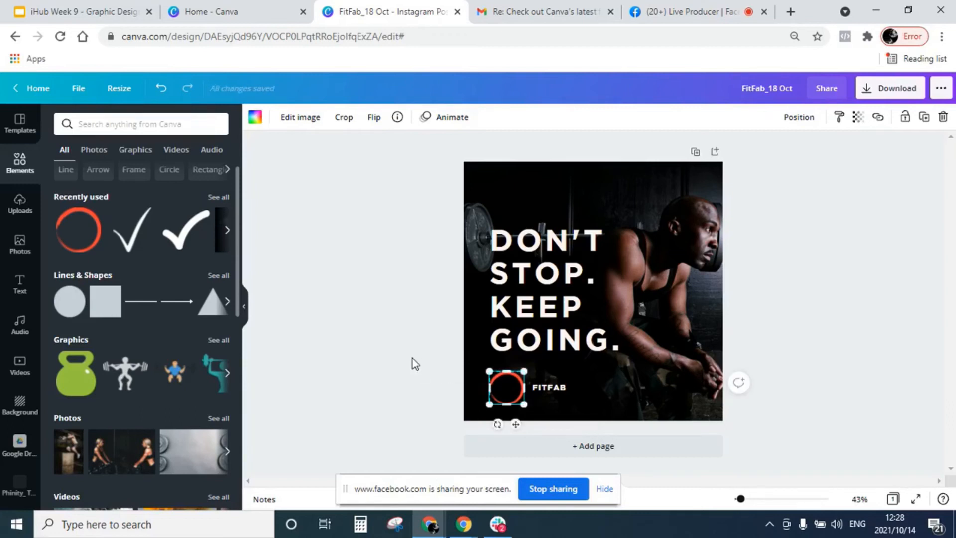
pyautogui.click(413, 378)
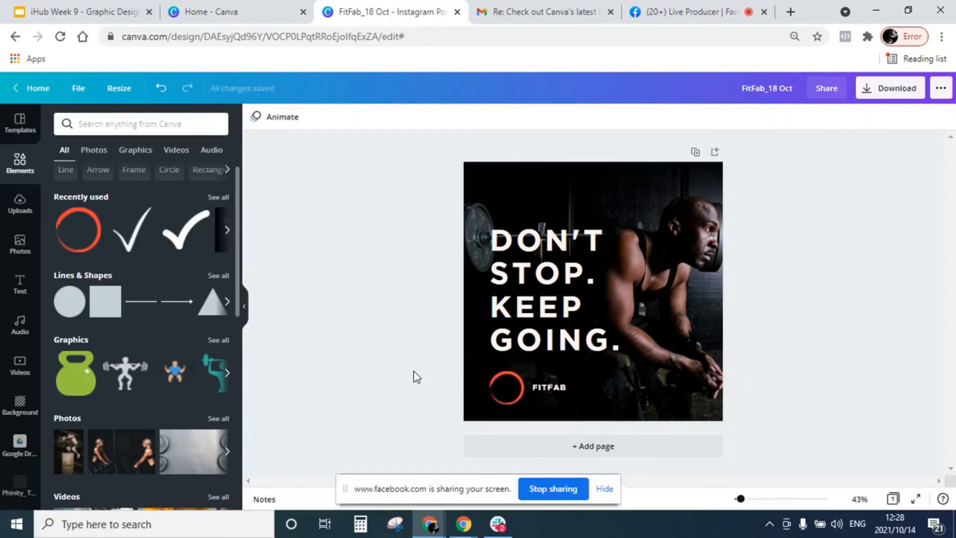
# Shrink the red circle slightly and move the "FITFAB" text closer, vertically centred on the circle
pyautogui.click(513, 392)
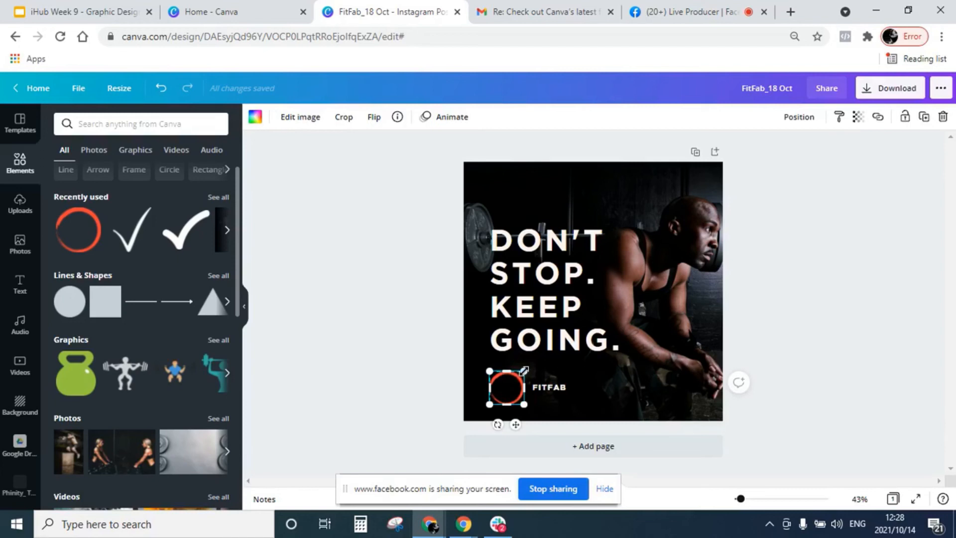
pyautogui.moveTo(524, 370); pyautogui.dragTo(519, 374)
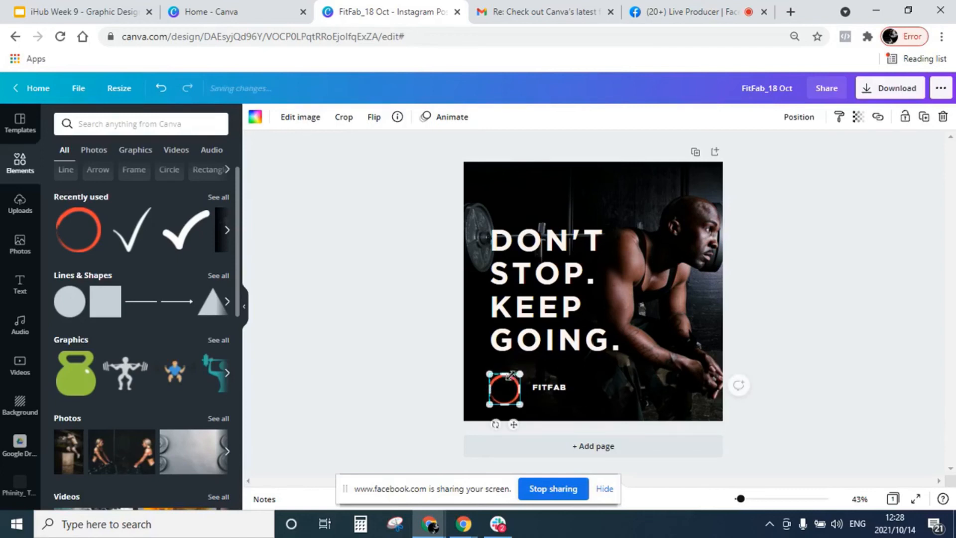
pyautogui.click(400, 372)
pyautogui.moveTo(549, 386); pyautogui.dragTo(541, 388)
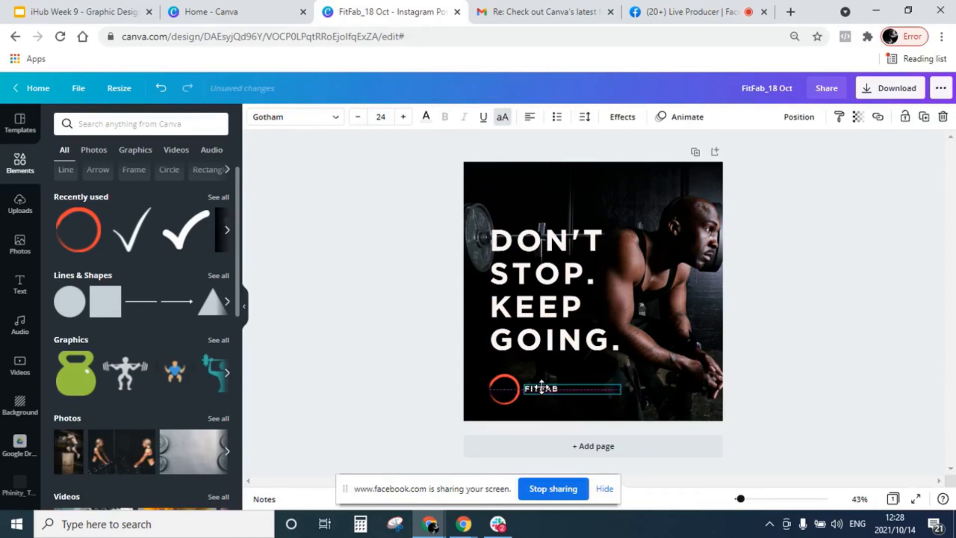
pyautogui.click(350, 299)
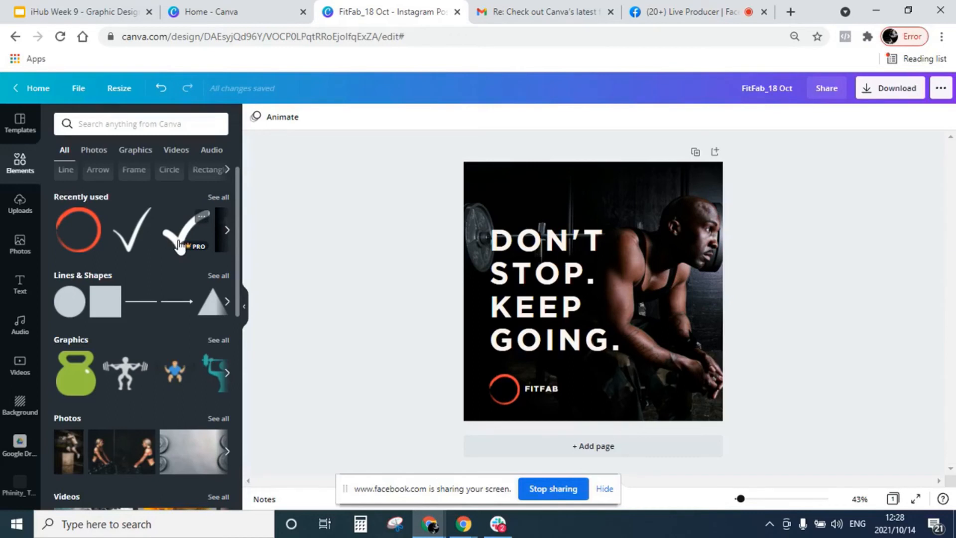
# Place the recently used thin brush check mark, recoloured with the headline's off-white document colour, at small size inside the red circle
pyautogui.click(132, 240)
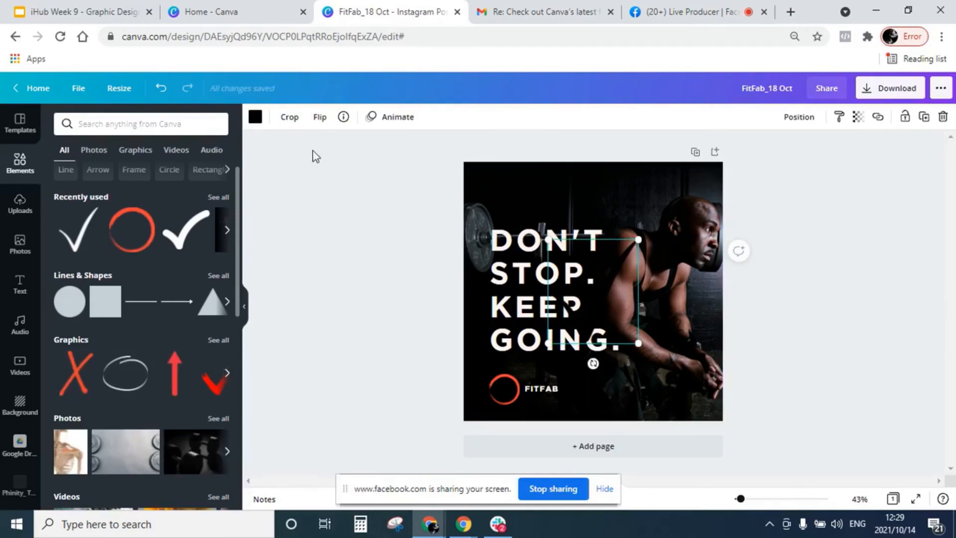
pyautogui.click(254, 123)
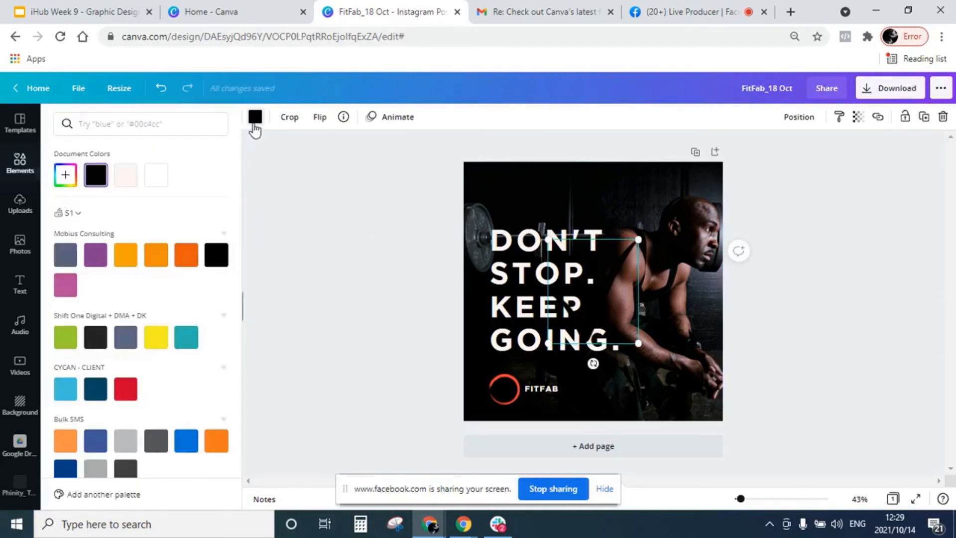
pyautogui.click(124, 185)
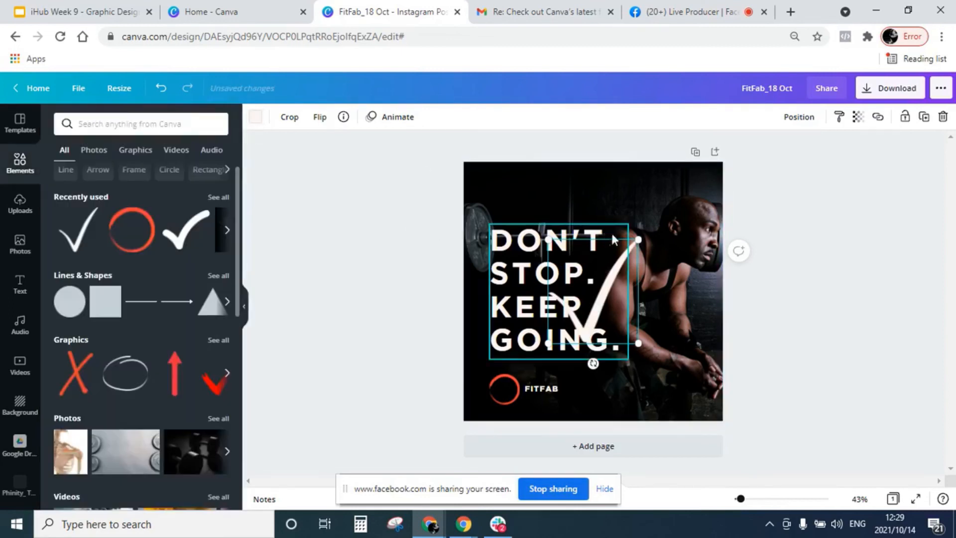
pyautogui.moveTo(636, 240); pyautogui.dragTo(507, 387)
pyautogui.click(868, 300)
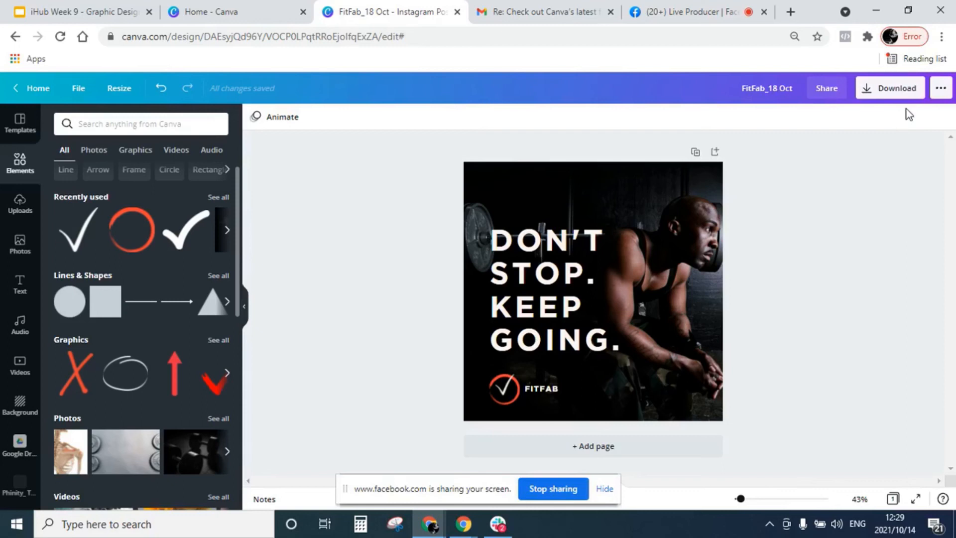
# Download the design as a PNG at size 1 (1080 × 1080 px)
pyautogui.click(898, 92)
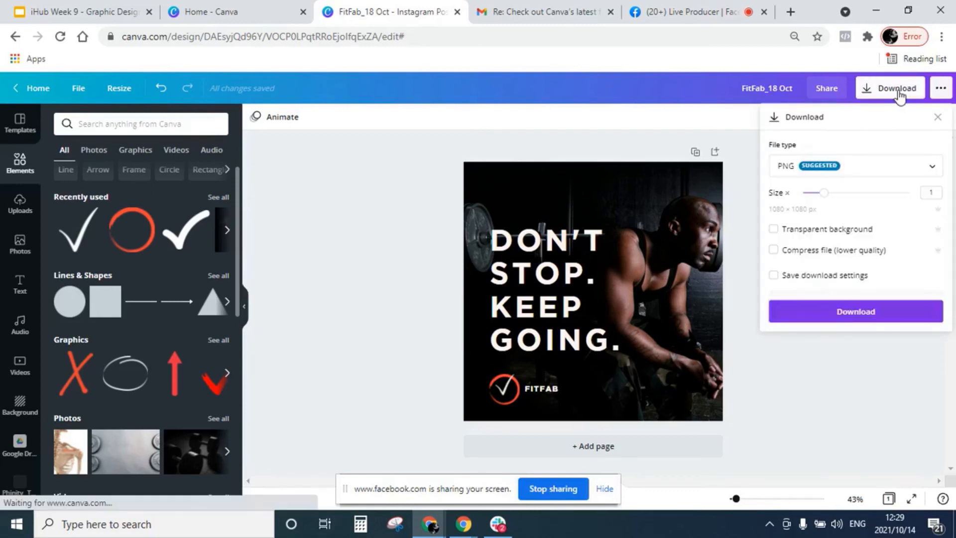
pyautogui.click(866, 172)
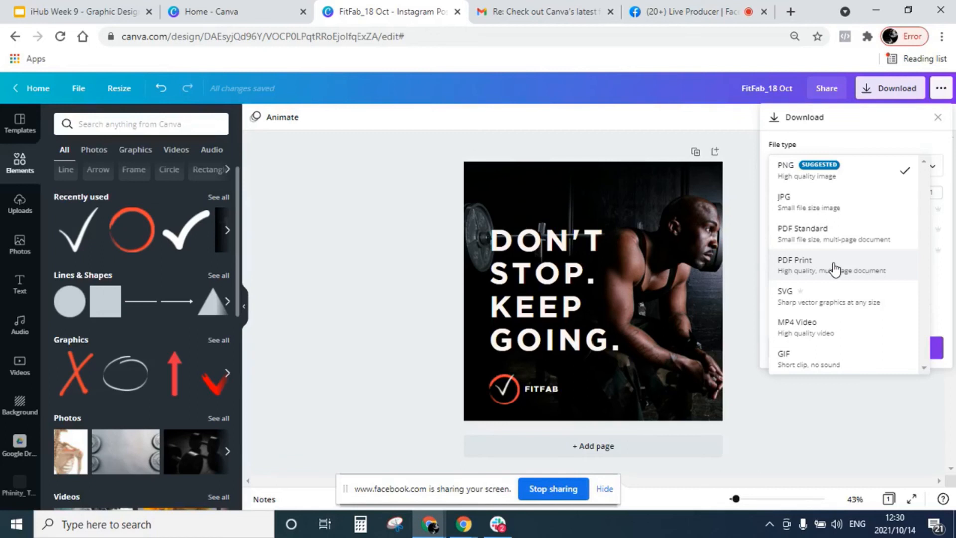
pyautogui.click(746, 302)
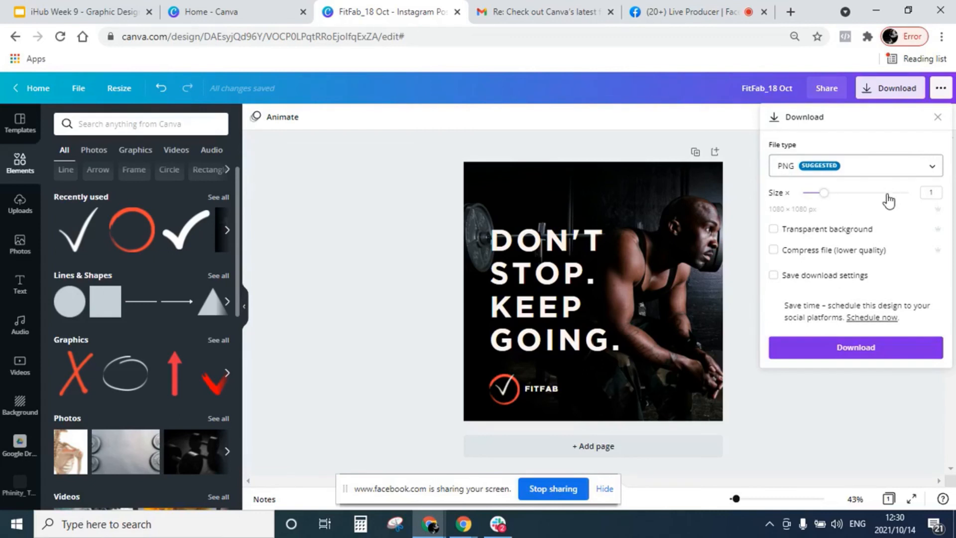
pyautogui.click(845, 348)
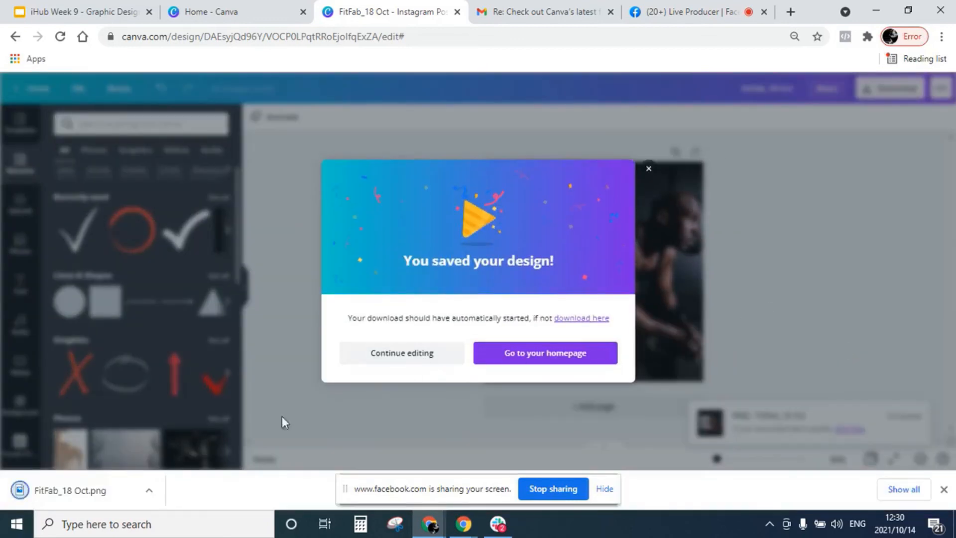
# Show the downloaded "FitFab_18 Oct" PNG in its folder and open the image for viewing
pyautogui.click(148, 490)
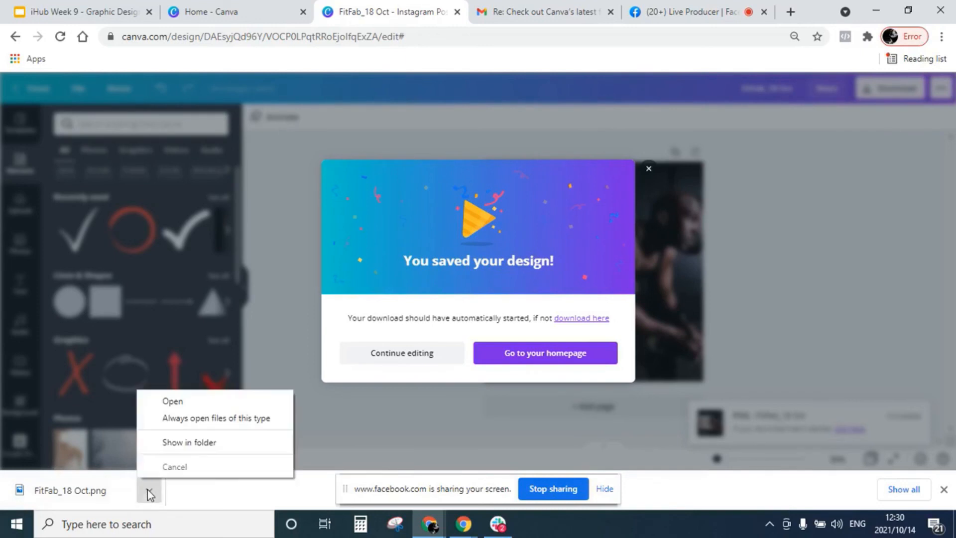
pyautogui.click(184, 451)
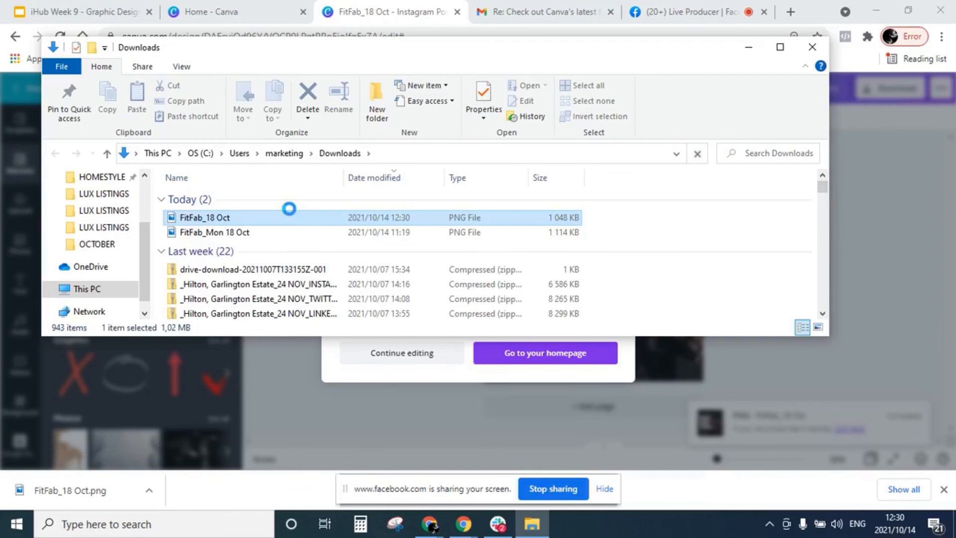
pyautogui.doubleClick(244, 220)
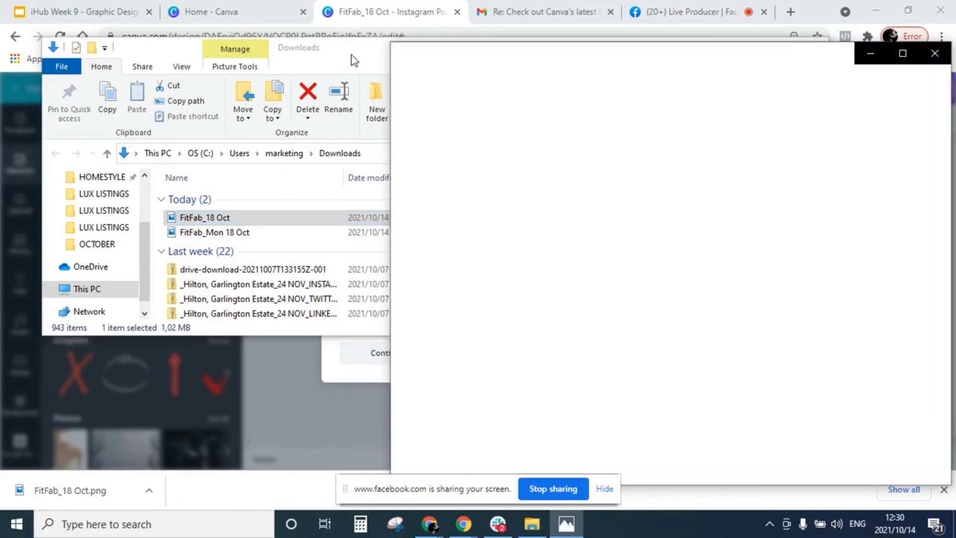
# View the exported image, close the folder and image viewer windows, and dismiss the download confirmation in Canva
pyautogui.click(352, 55)
pyautogui.click(814, 53)
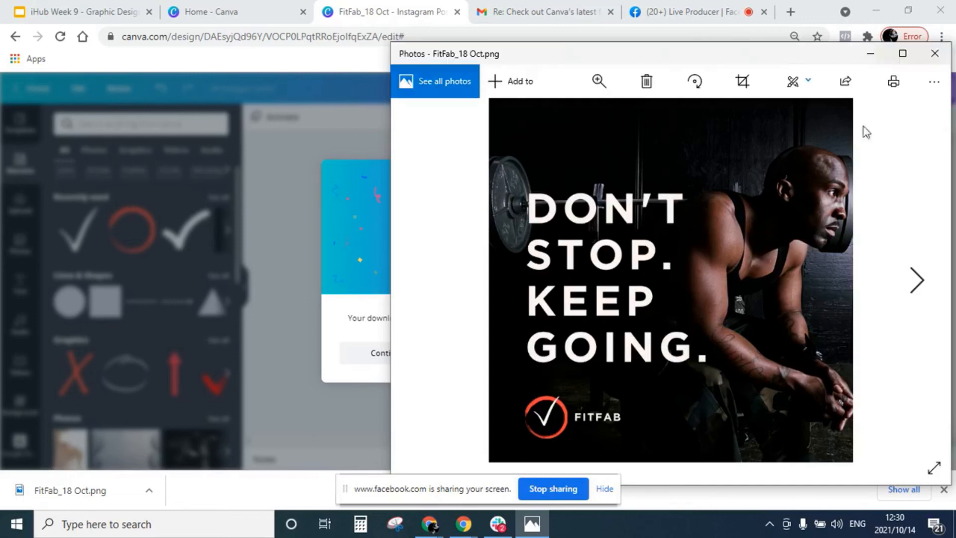
pyautogui.click(937, 55)
pyautogui.click(850, 257)
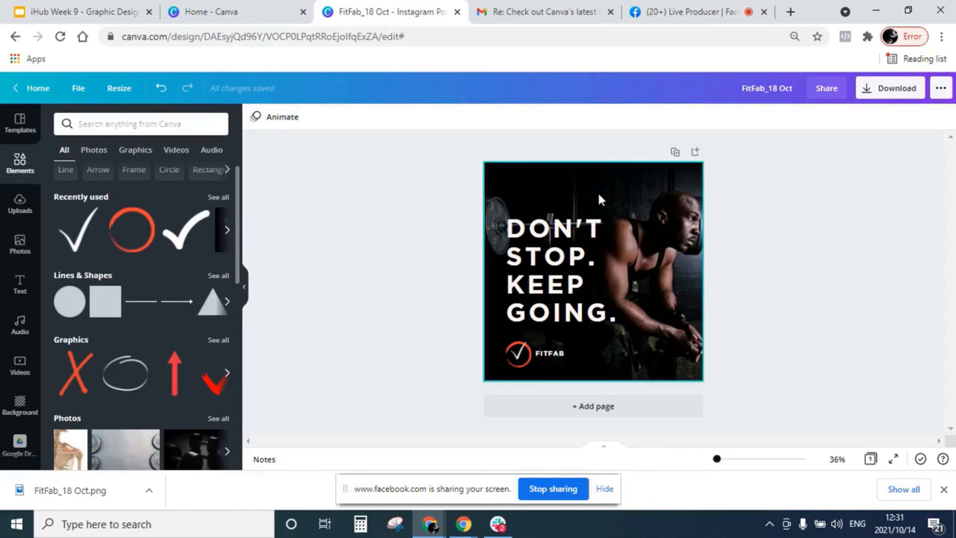
# Apply the Pan text animation to the "DON'T STOP. KEEP GOING." headline and preview the animated design
pyautogui.click(579, 245)
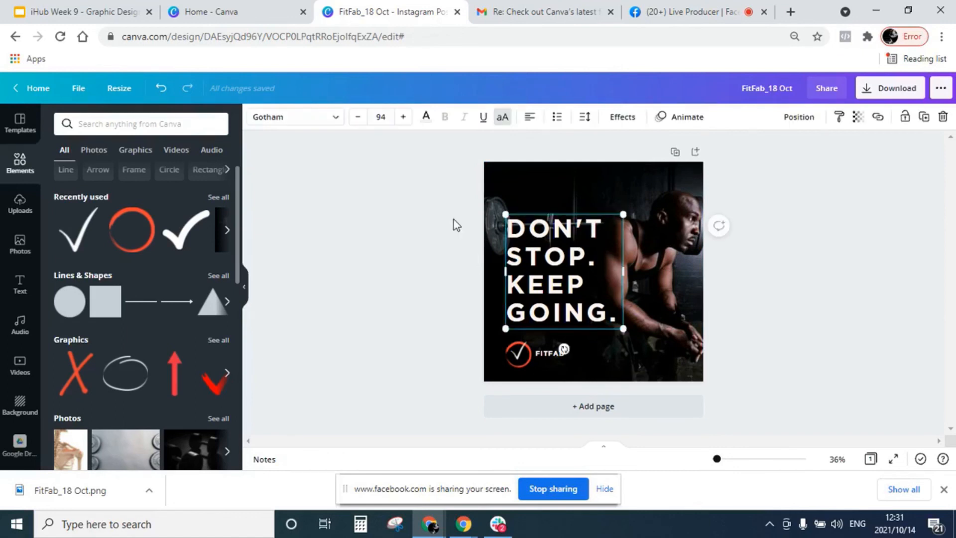
pyautogui.click(687, 122)
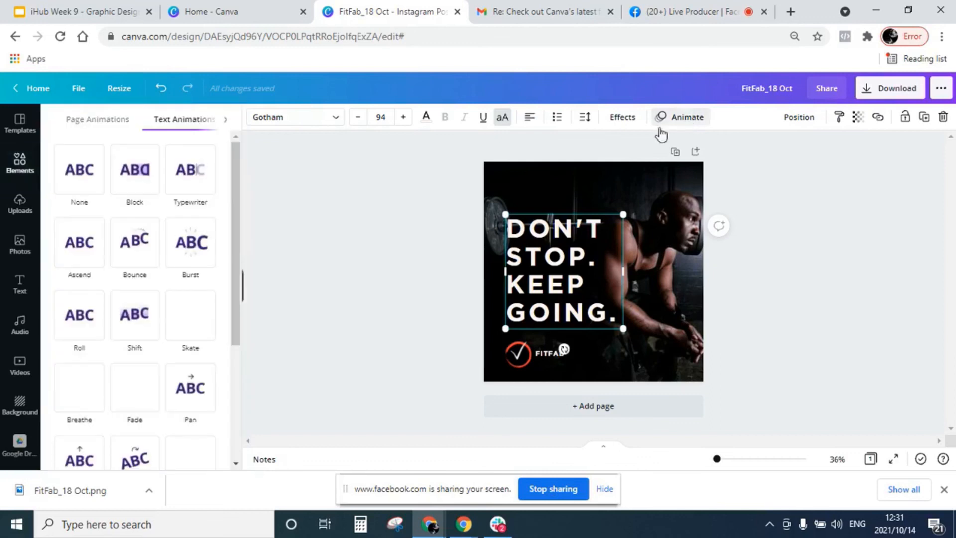
pyautogui.click(191, 388)
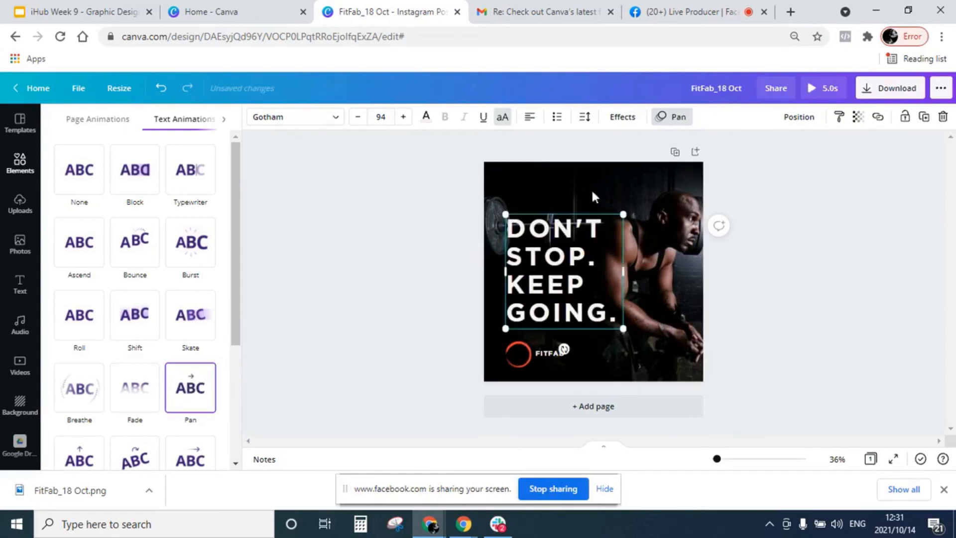
pyautogui.click(817, 88)
# Switch to the Gmail message about Canva's latest launches and read through its feature sections from Launch 1 to Launch 4
pyautogui.click(563, 21)
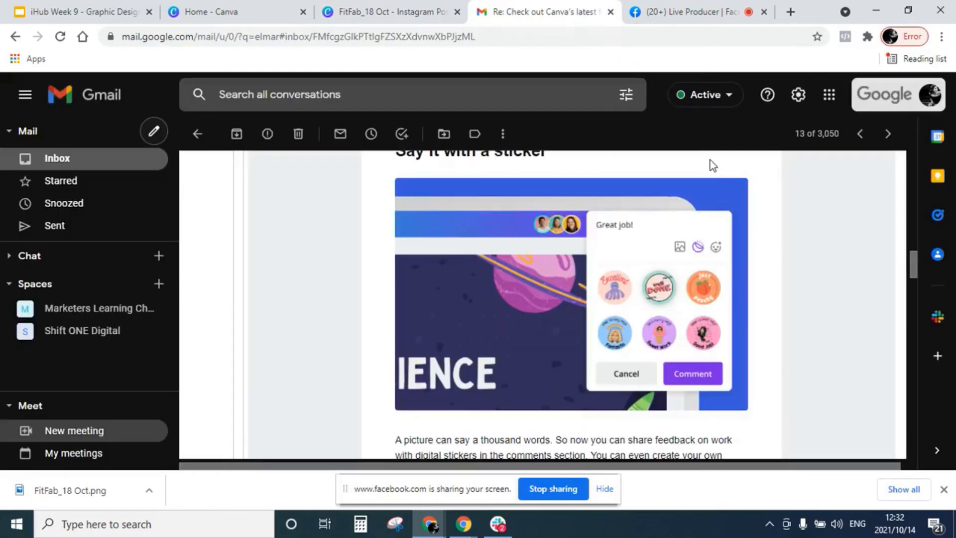
pyautogui.moveTo(917, 274); pyautogui.dragTo(914, 229)
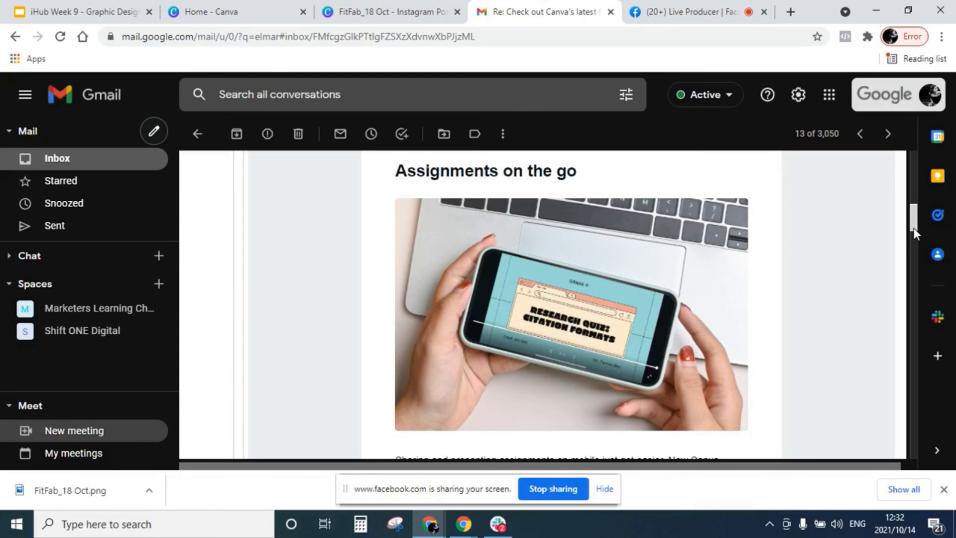
pyautogui.moveTo(913, 228); pyautogui.dragTo(914, 227)
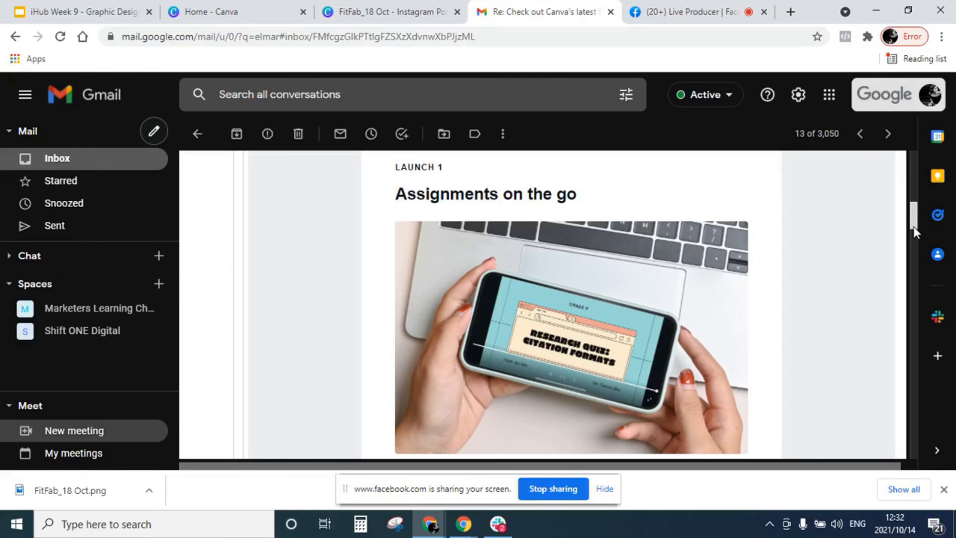
pyautogui.moveTo(914, 226); pyautogui.dragTo(916, 272)
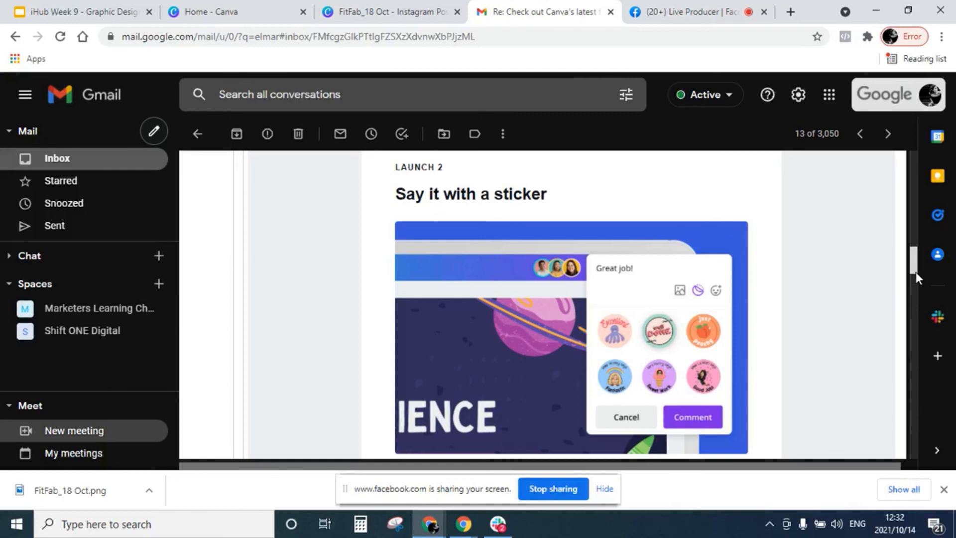
pyautogui.moveTo(916, 272); pyautogui.dragTo(916, 316)
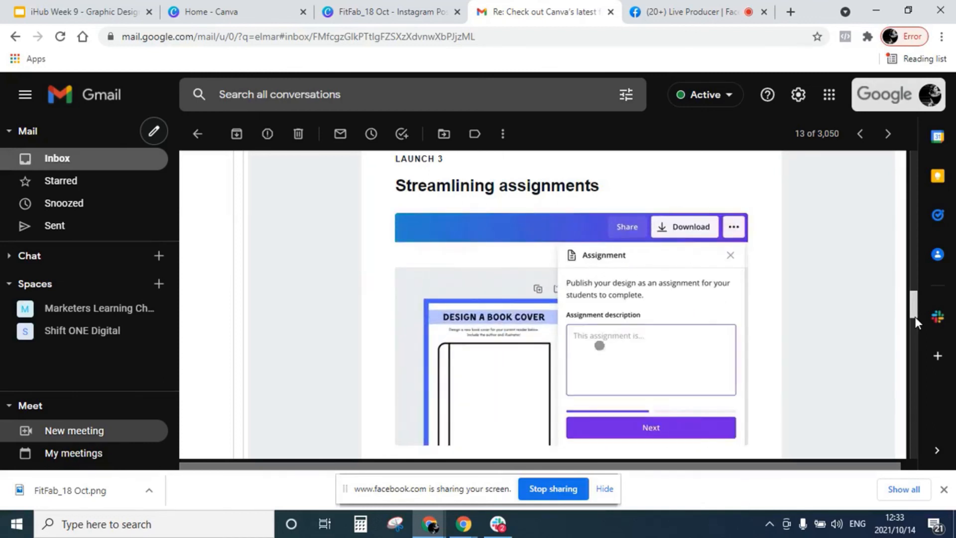
pyautogui.moveTo(916, 315); pyautogui.dragTo(915, 322)
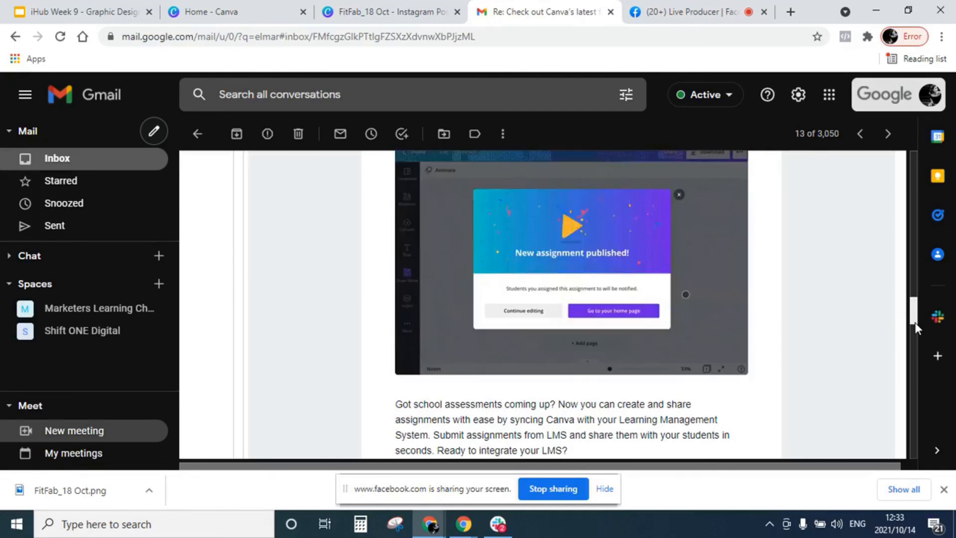
pyautogui.moveTo(915, 324); pyautogui.dragTo(916, 360)
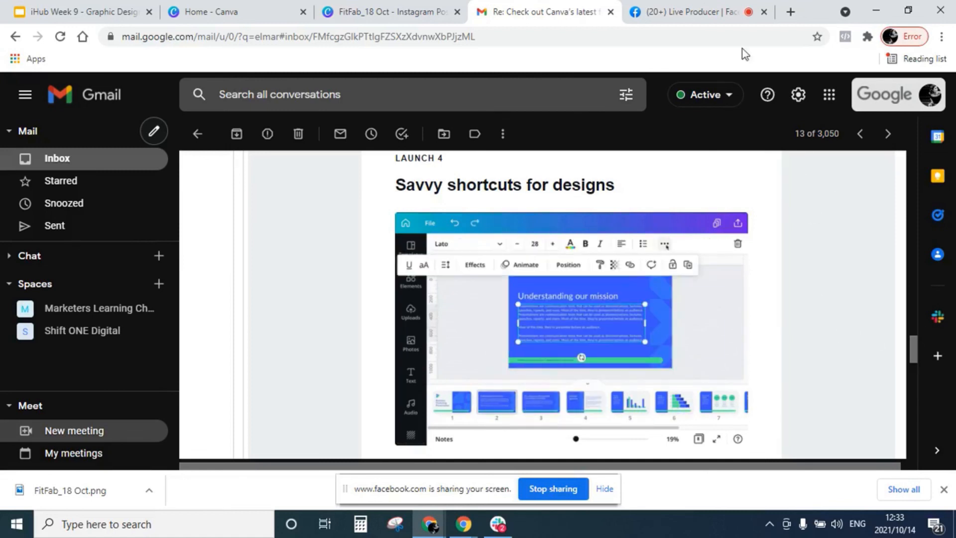
# Switch to Facebook Live Producer and read the viewers' latest comments on the live video
pyautogui.click(699, 18)
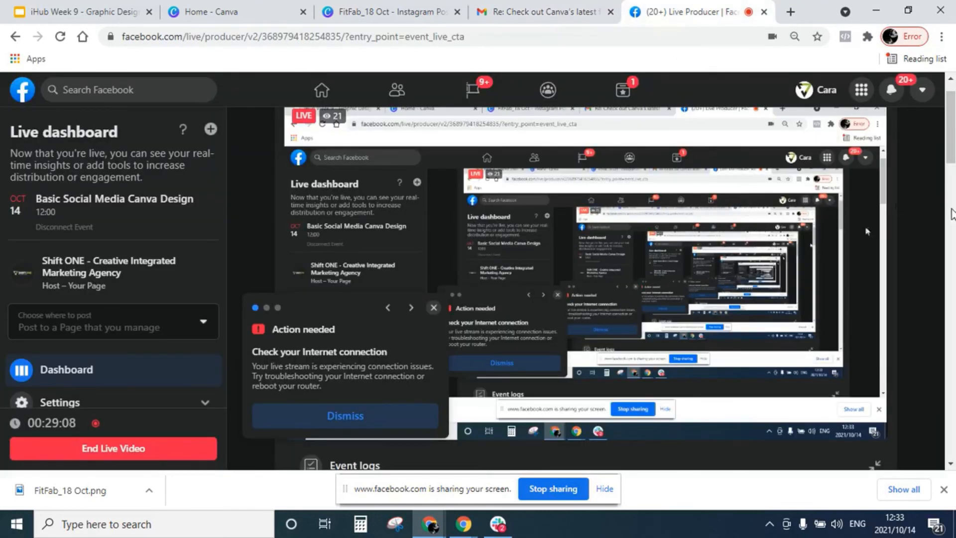
pyautogui.scroll(-1, 826, 209)
pyautogui.scroll(-5, 588, 289)
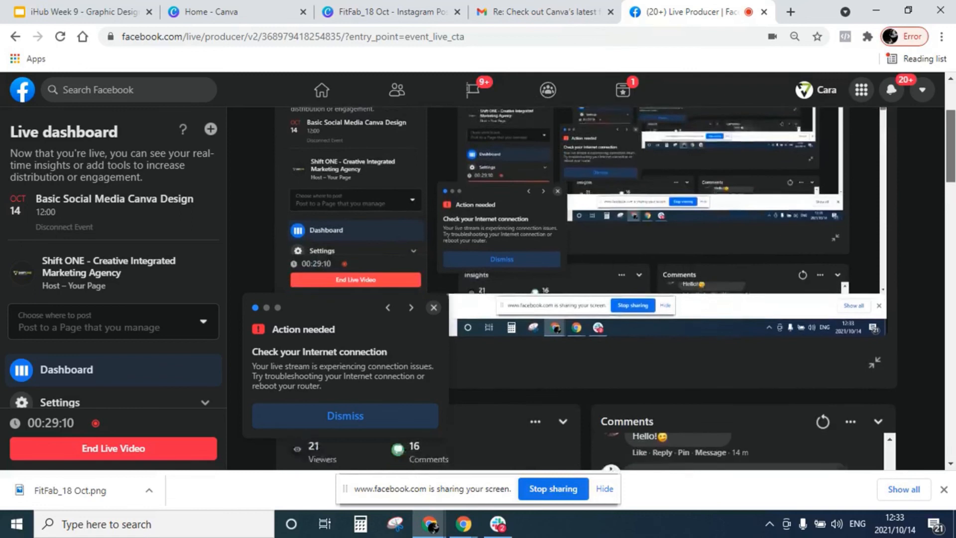
pyautogui.scroll(-1, 588, 288)
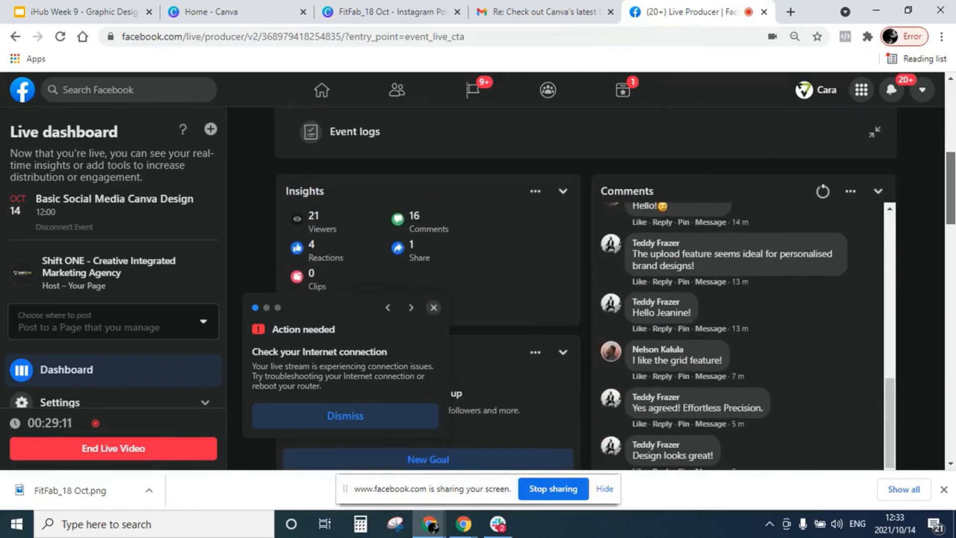
pyautogui.scroll(-1, 954, 230)
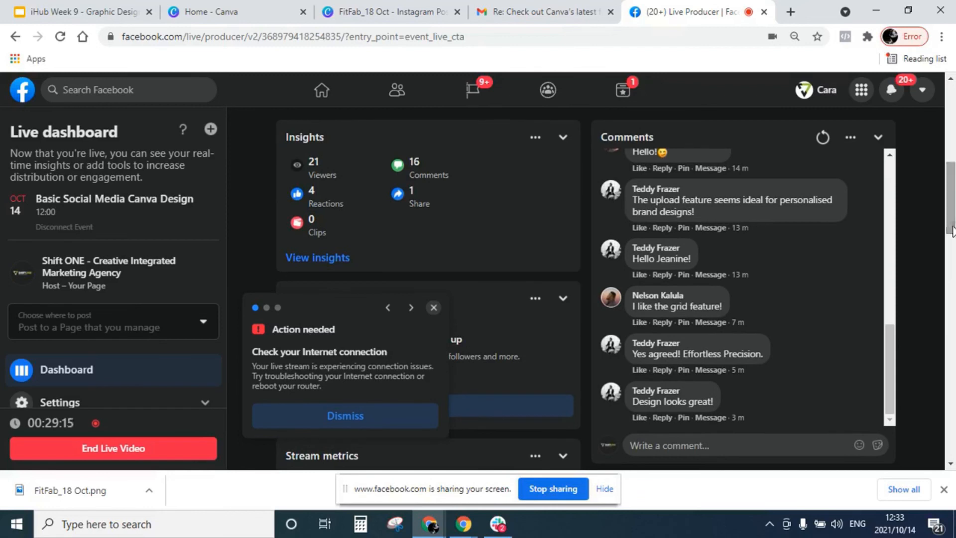
pyautogui.moveTo(889, 336)
pyautogui.mouseDown()
pyautogui.moveTo(883, 215)
pyautogui.moveTo(887, 333)
pyautogui.mouseUp()
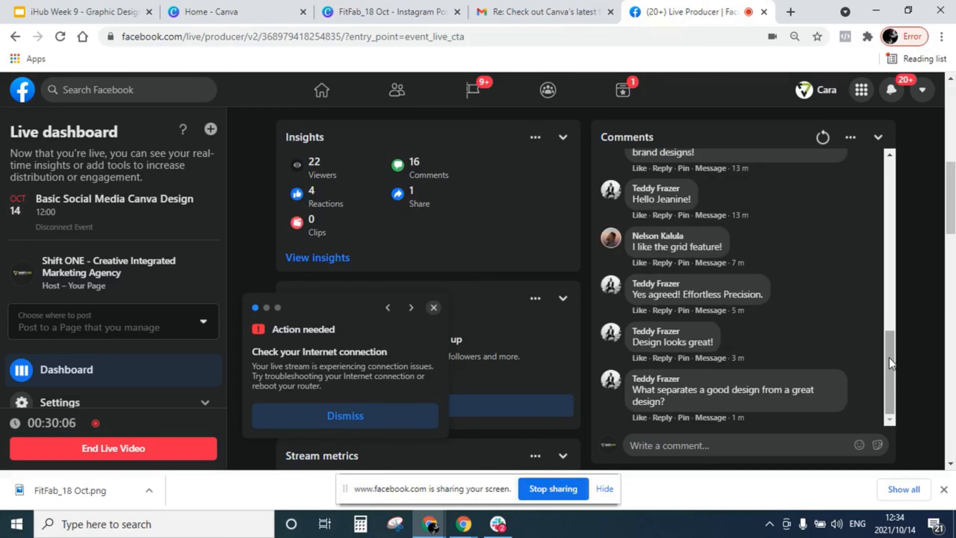
pyautogui.moveTo(901, 310); pyautogui.dragTo(894, 352)
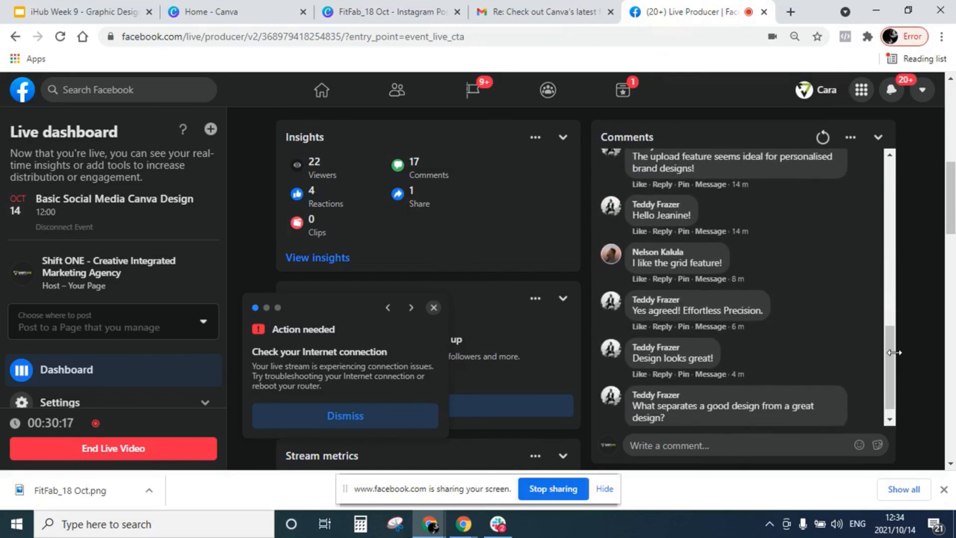